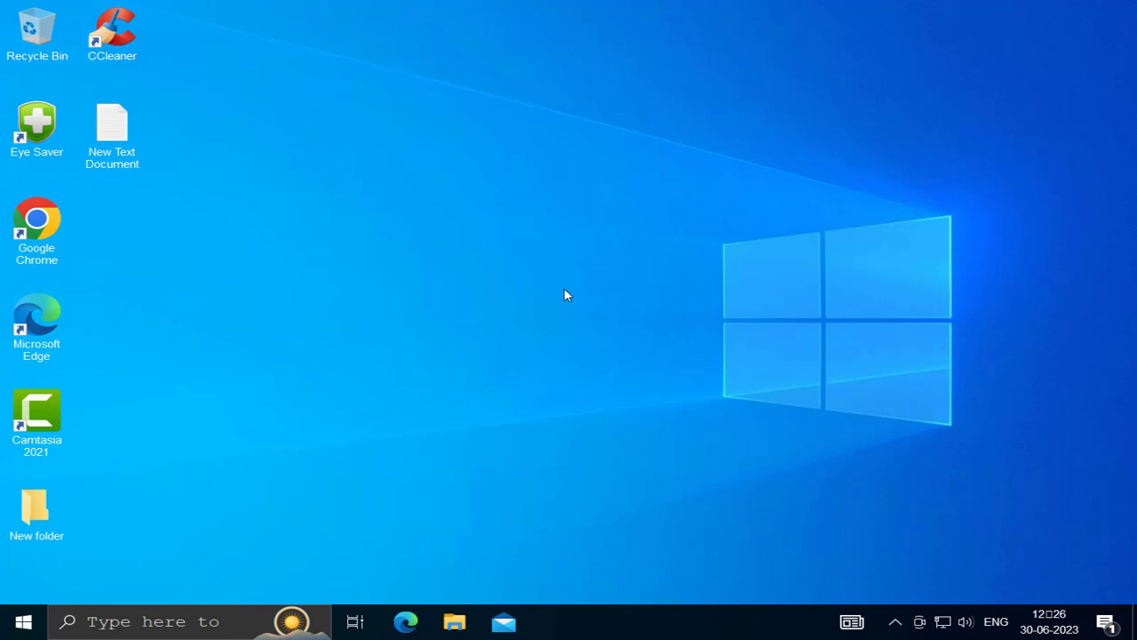
# Review startup apps in Task Manager, selecting the Windows Security notification entry
pyautogui.rightClick(635, 628)
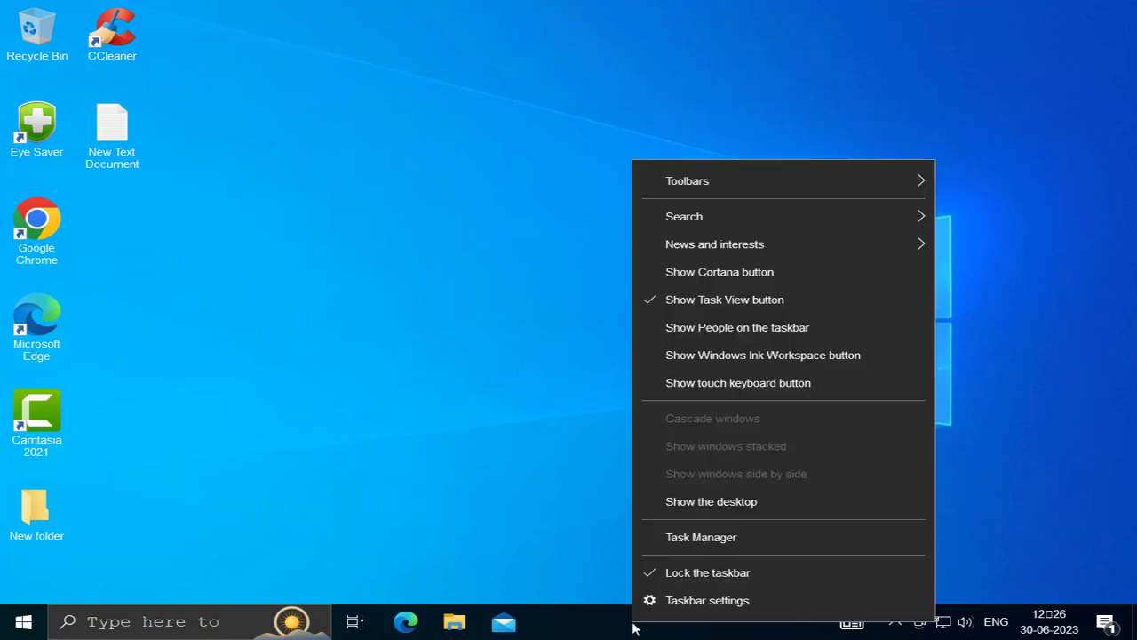
pyautogui.click(668, 537)
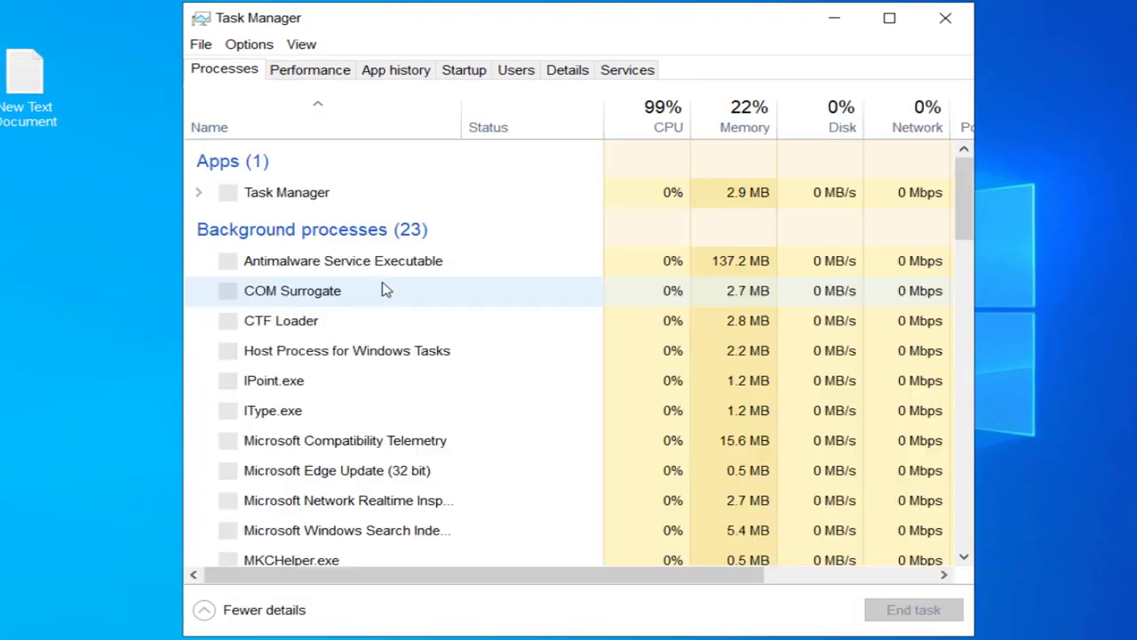
pyautogui.click(470, 80)
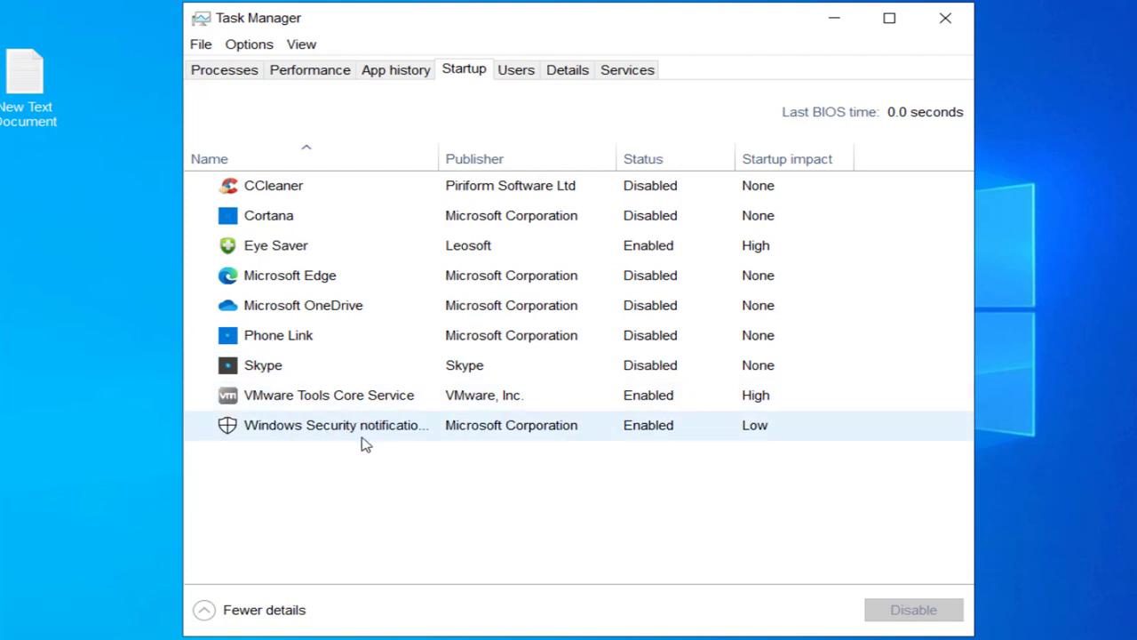
pyautogui.click(258, 439)
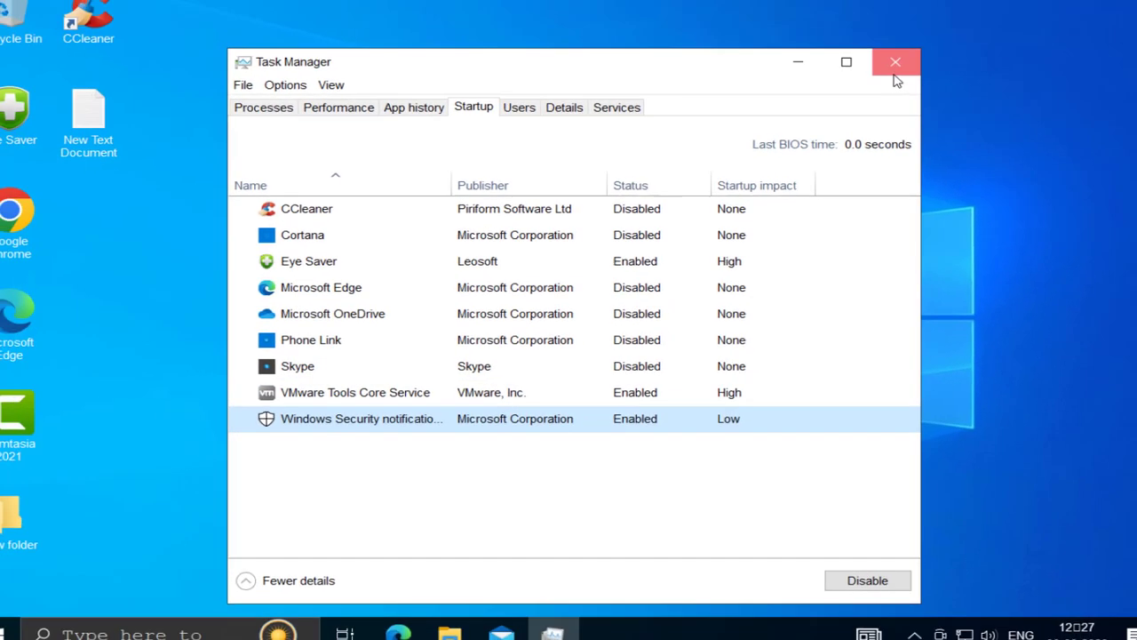
pyautogui.click(895, 69)
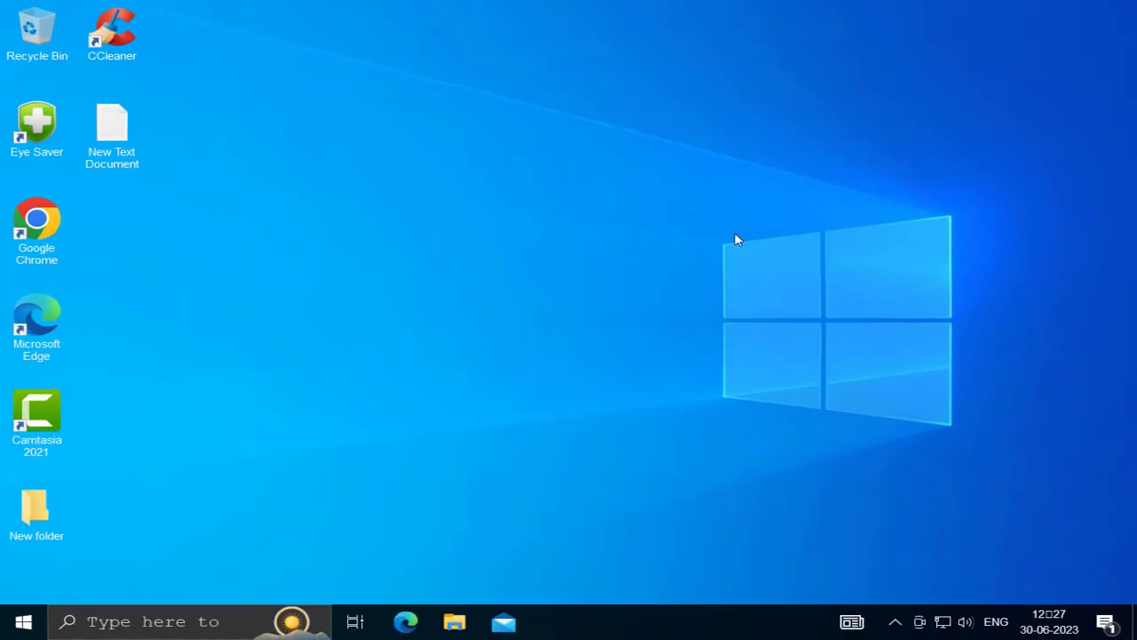
# Open Control Panel and show its items as large icons
pyautogui.click(202, 621)
pyautogui.write('c')
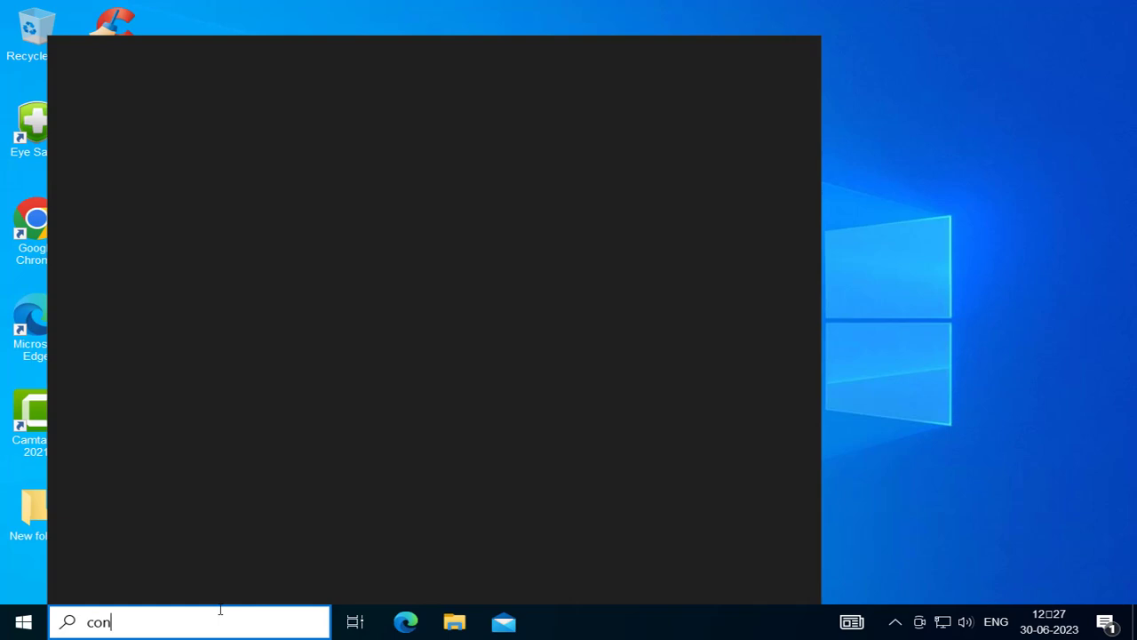
pyautogui.write('on')
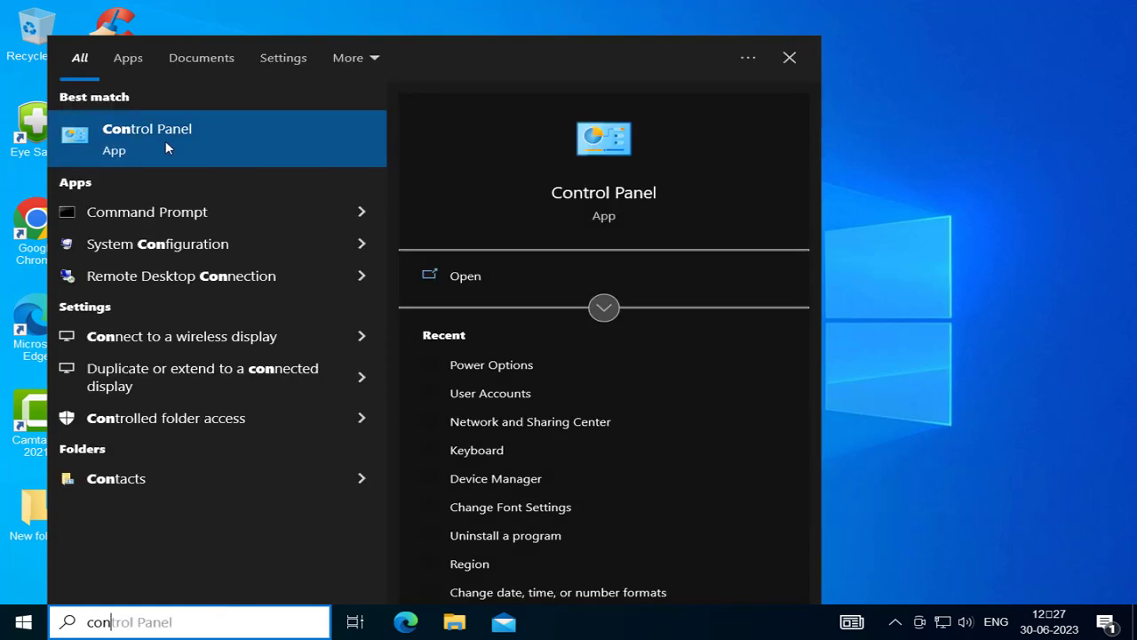
pyautogui.click(461, 284)
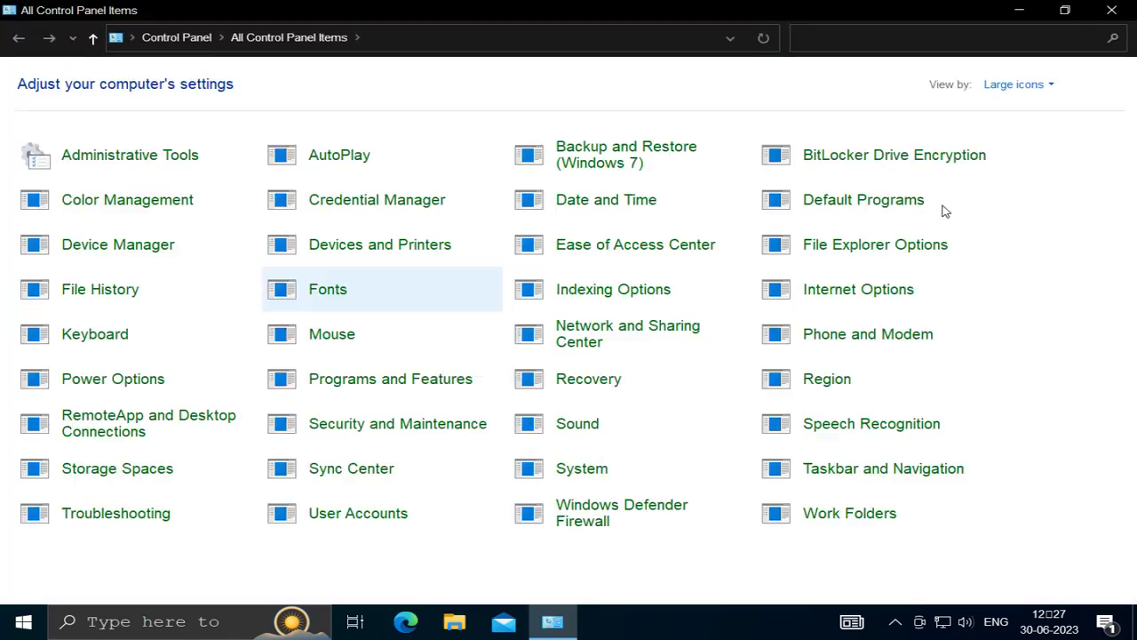
pyautogui.click(1004, 85)
pyautogui.click(1000, 124)
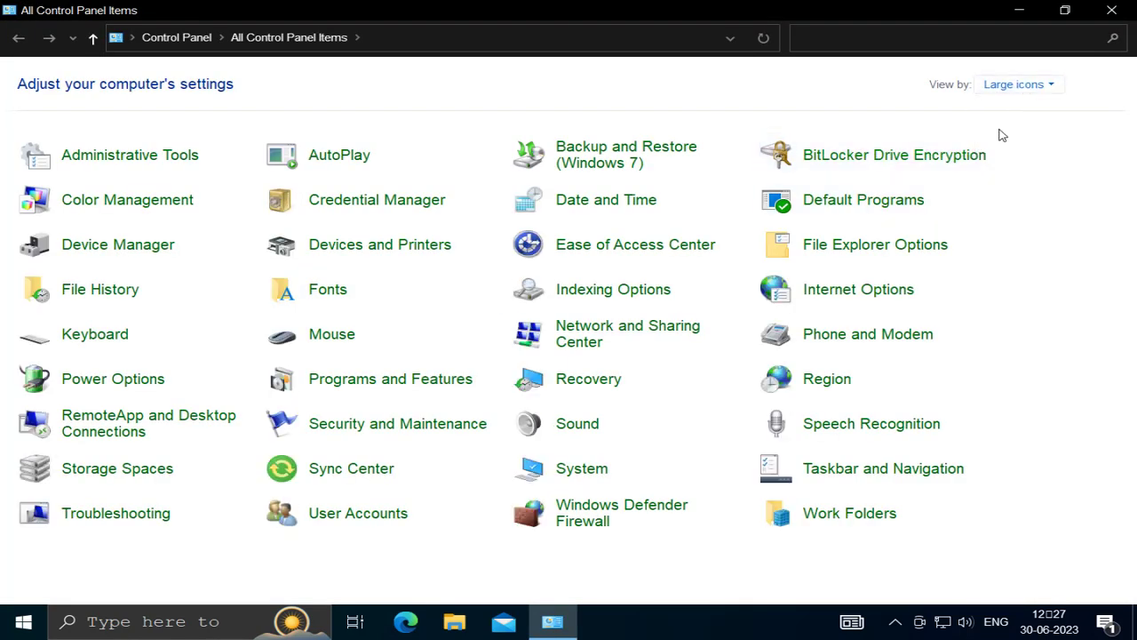
# Open the power button settings in Power Options and unlock the greyed-out shutdown settings
pyautogui.click(112, 388)
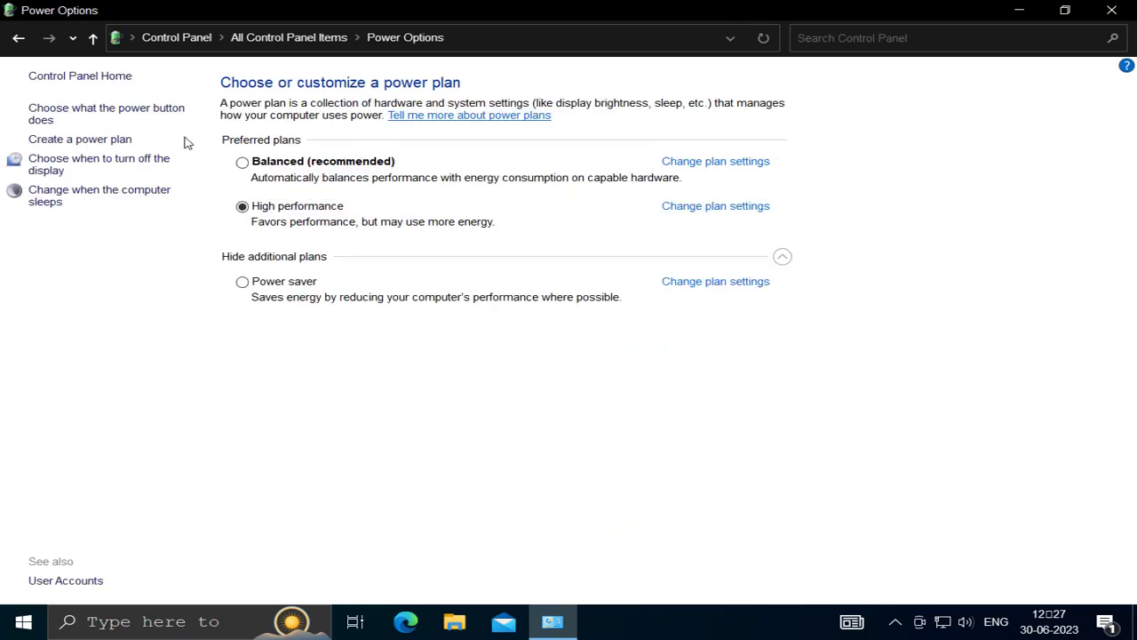
pyautogui.click(54, 122)
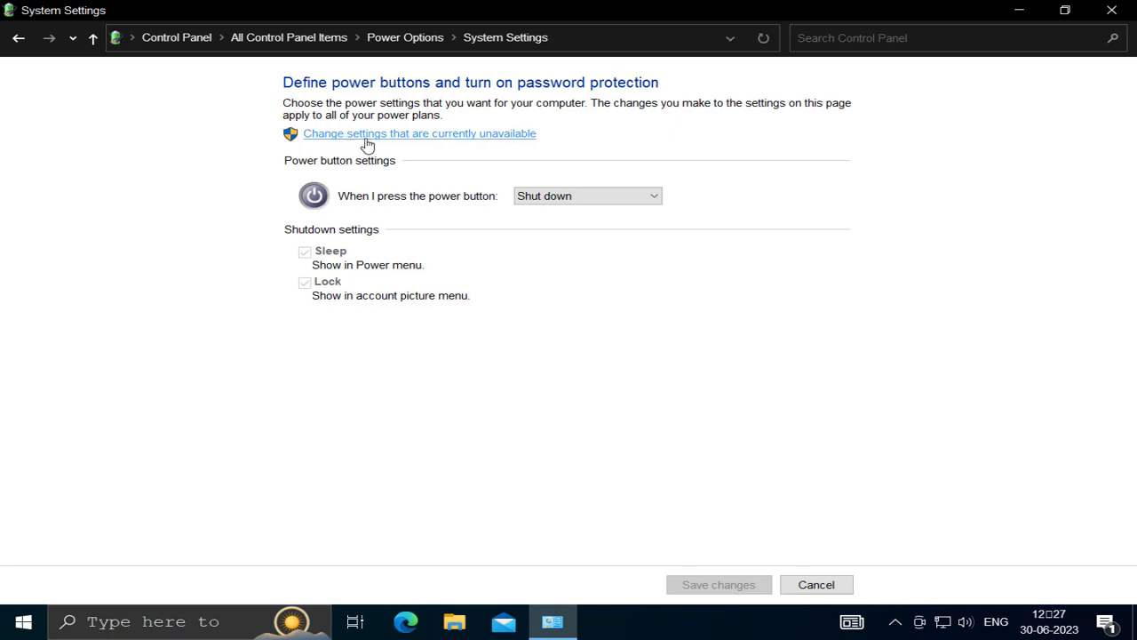
pyautogui.click(491, 135)
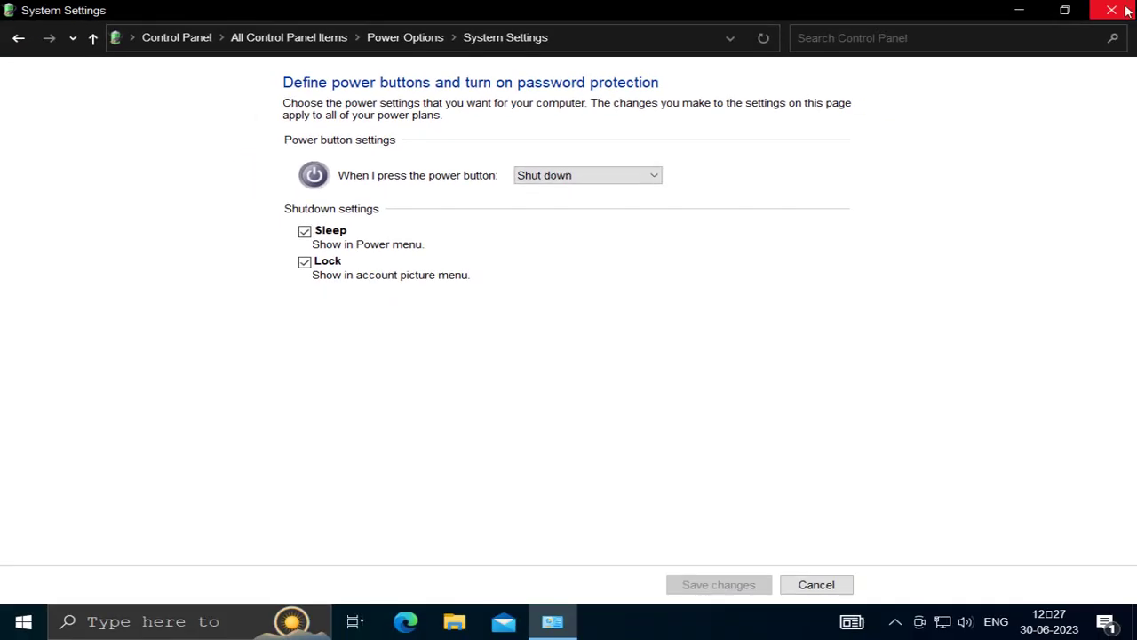
pyautogui.click(1126, 10)
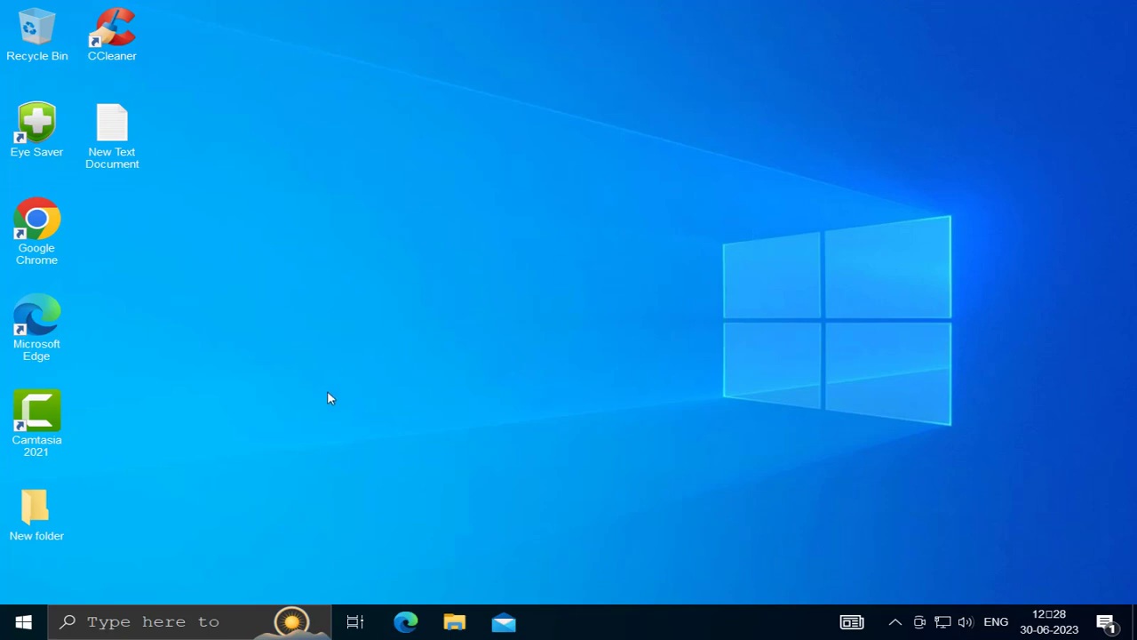
# Launch Disk Cleanup for drive C: and rescan it including system files
pyautogui.click(174, 622)
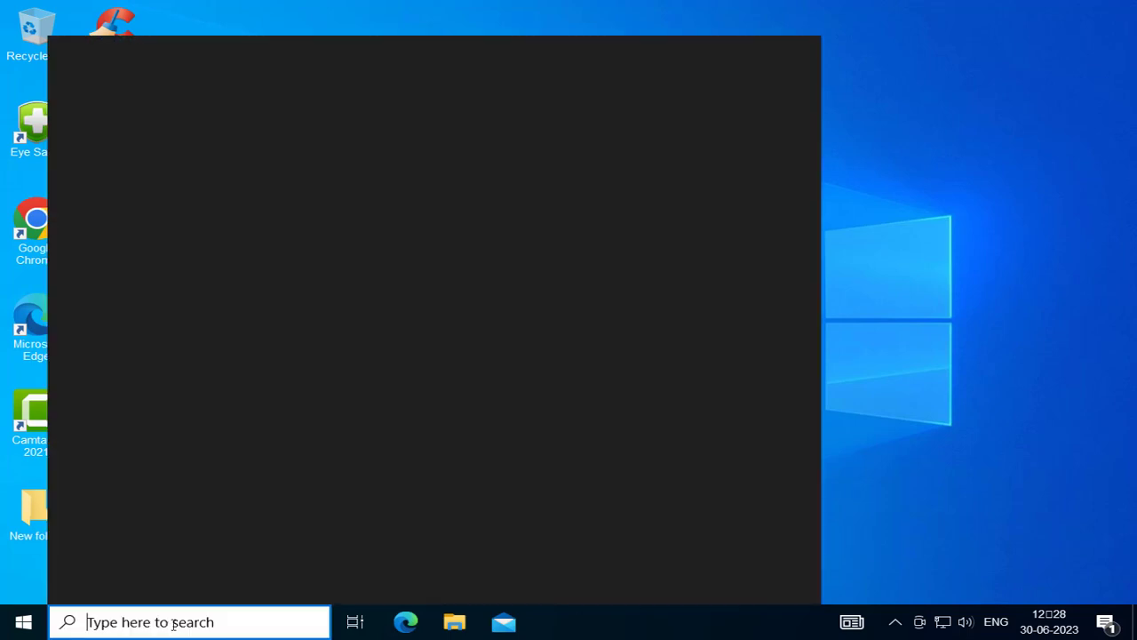
pyautogui.write('du')
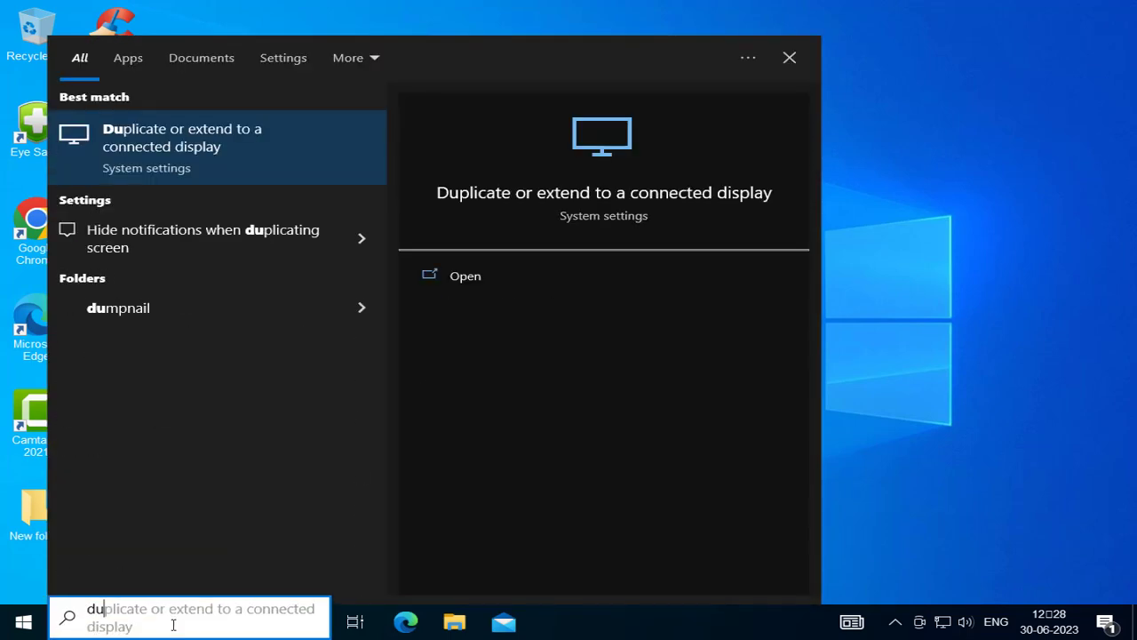
pyautogui.press('BackSpace')
pyautogui.write('is')
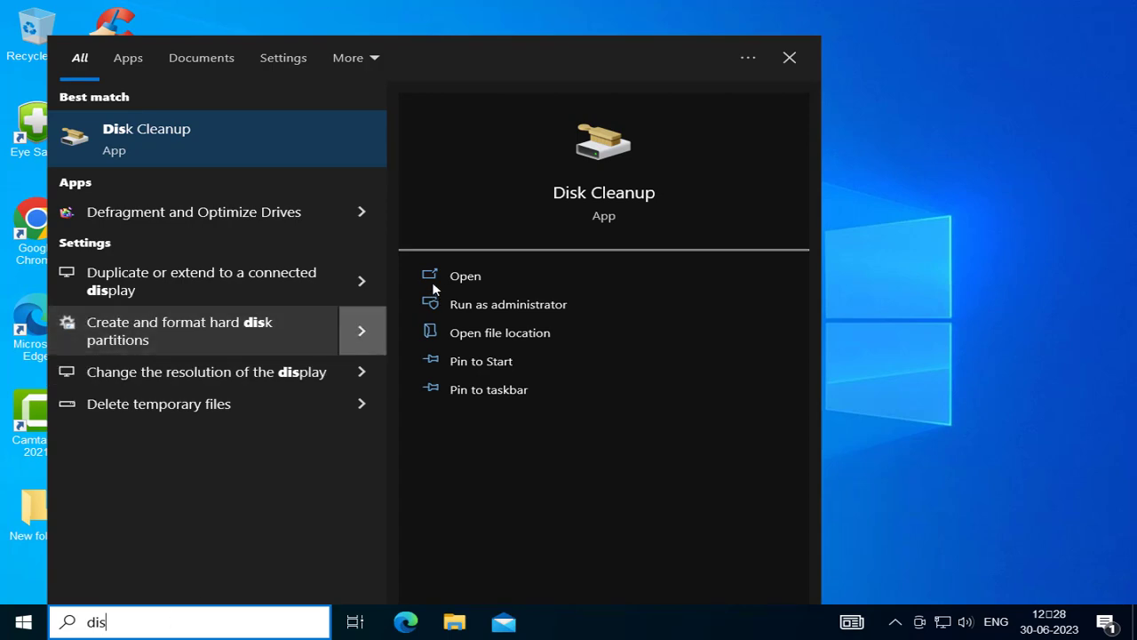
pyautogui.click(437, 279)
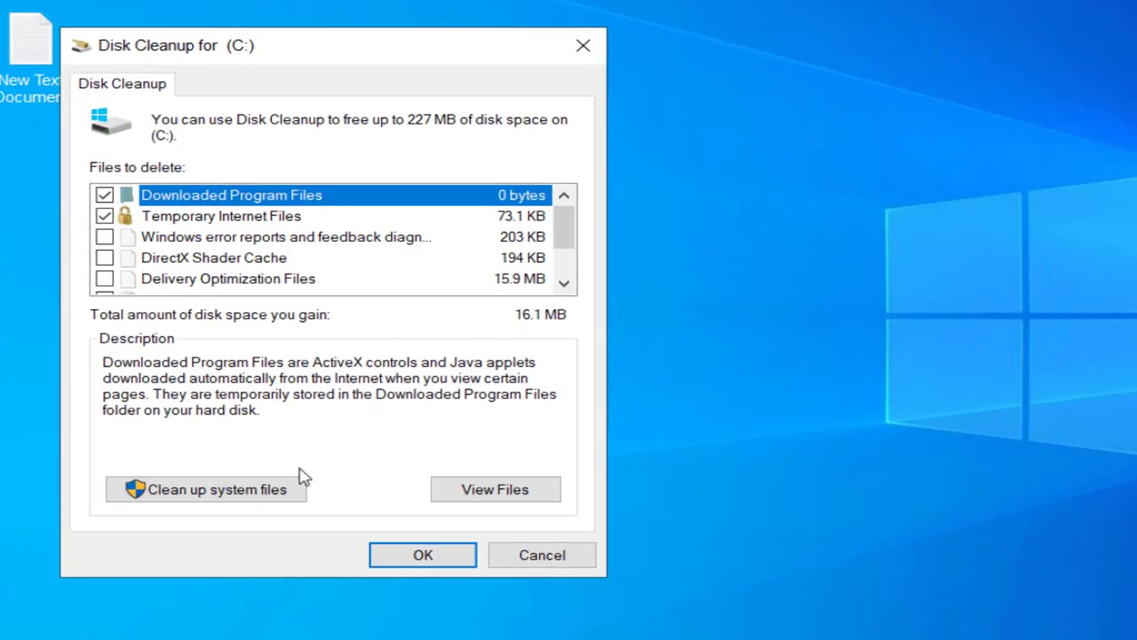
pyautogui.click(222, 497)
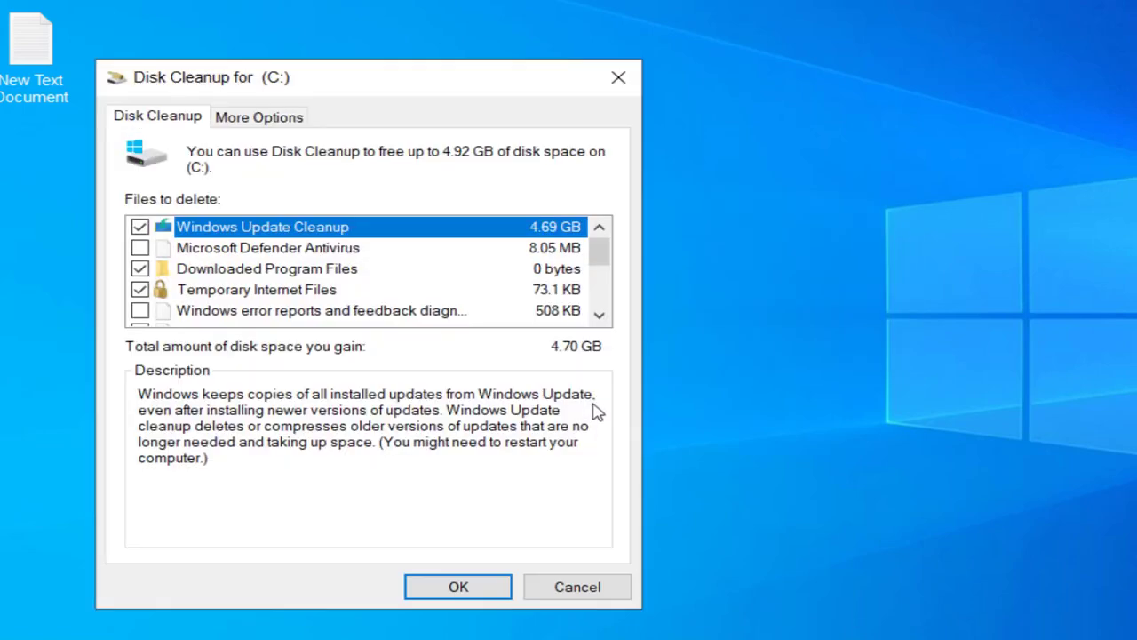
# Tick Defender Antivirus, Temporary files, Recycle Bin, Language Resource, DirectX Shader Cache and Delivery Optimization files
pyautogui.click(140, 249)
pyautogui.scroll(-2, 163, 269)
pyautogui.click(141, 311)
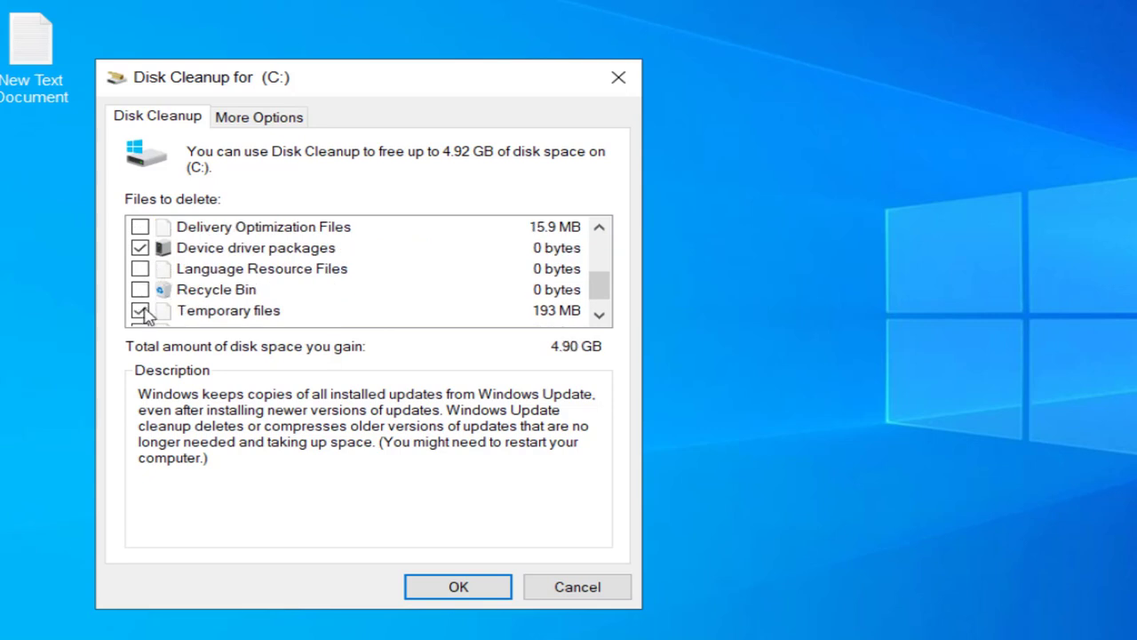
pyautogui.click(144, 291)
pyautogui.scroll(-1, 204, 292)
pyautogui.click(139, 248)
pyautogui.scroll(2, 146, 266)
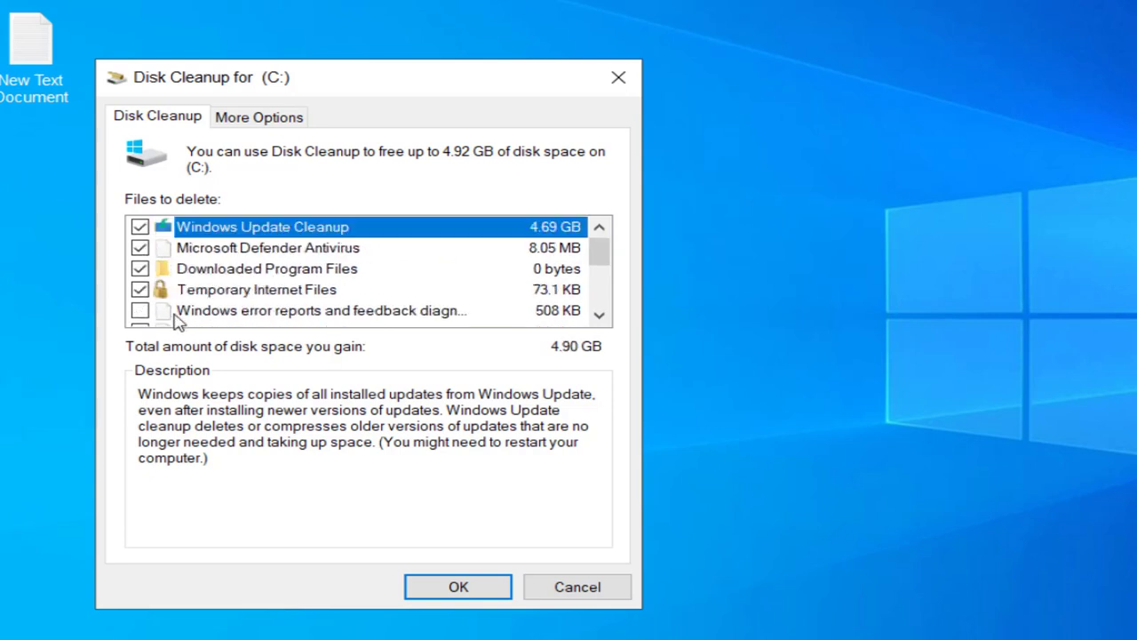
pyautogui.scroll(-1, 176, 318)
pyautogui.click(137, 266)
pyautogui.click(137, 287)
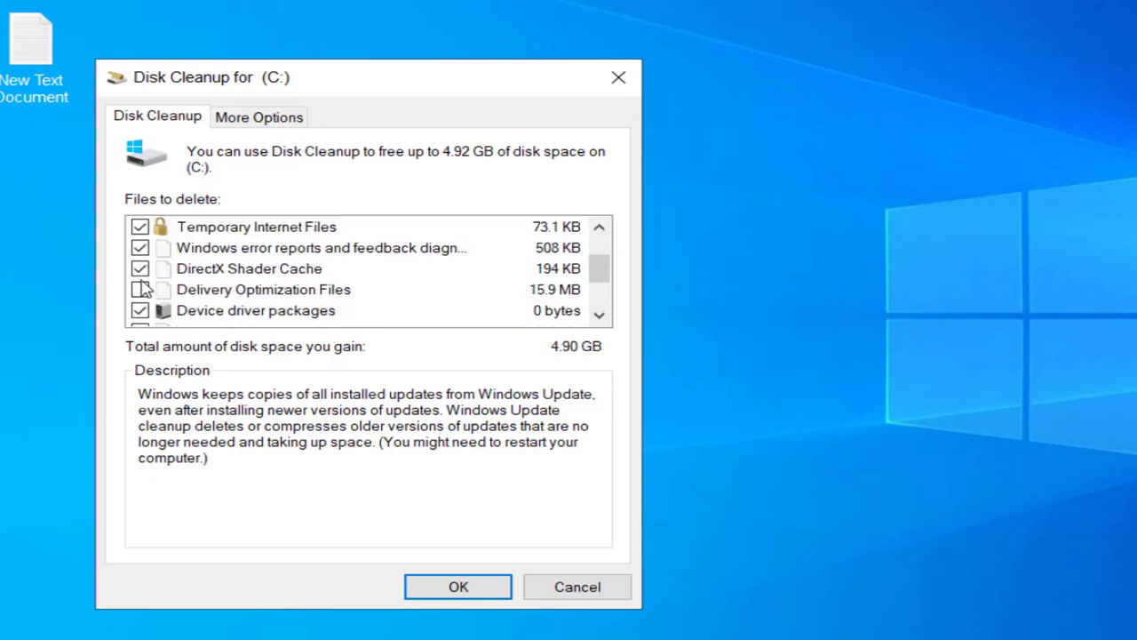
pyautogui.scroll(1, 272, 312)
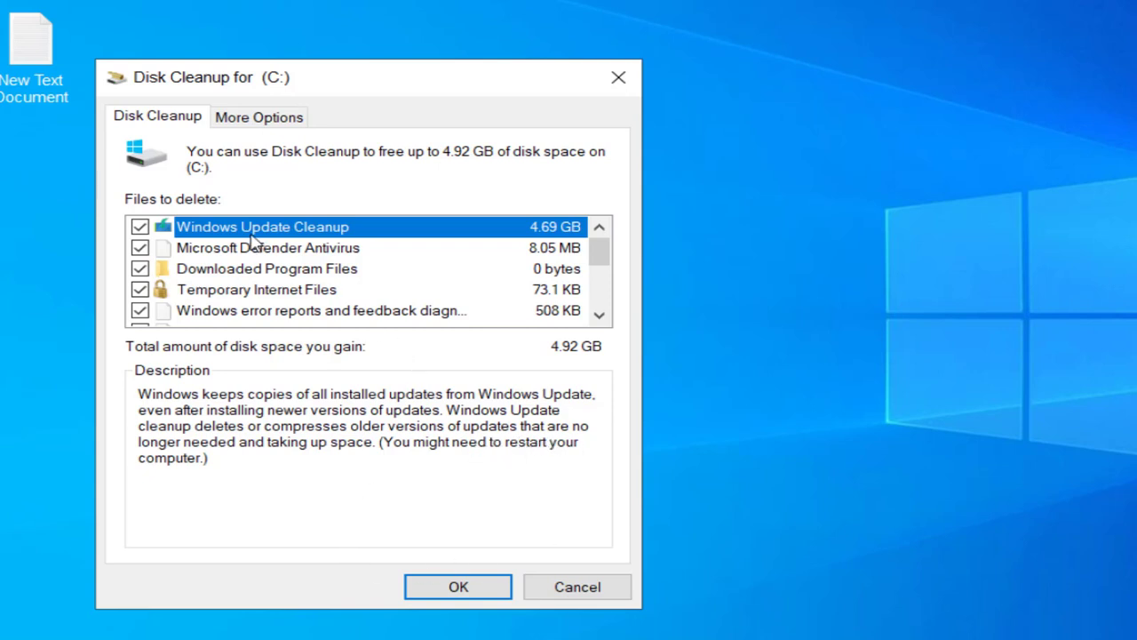
# Scroll through the Files to delete list to check that every category is ticked
pyautogui.scroll(-3, 240, 280)
pyautogui.scroll(3, 267, 302)
pyautogui.scroll(-3, 284, 306)
pyautogui.scroll(2, 329, 316)
pyautogui.scroll(1, 294, 311)
pyautogui.scroll(-3, 282, 307)
pyautogui.scroll(3, 228, 271)
pyautogui.scroll(-2, 162, 277)
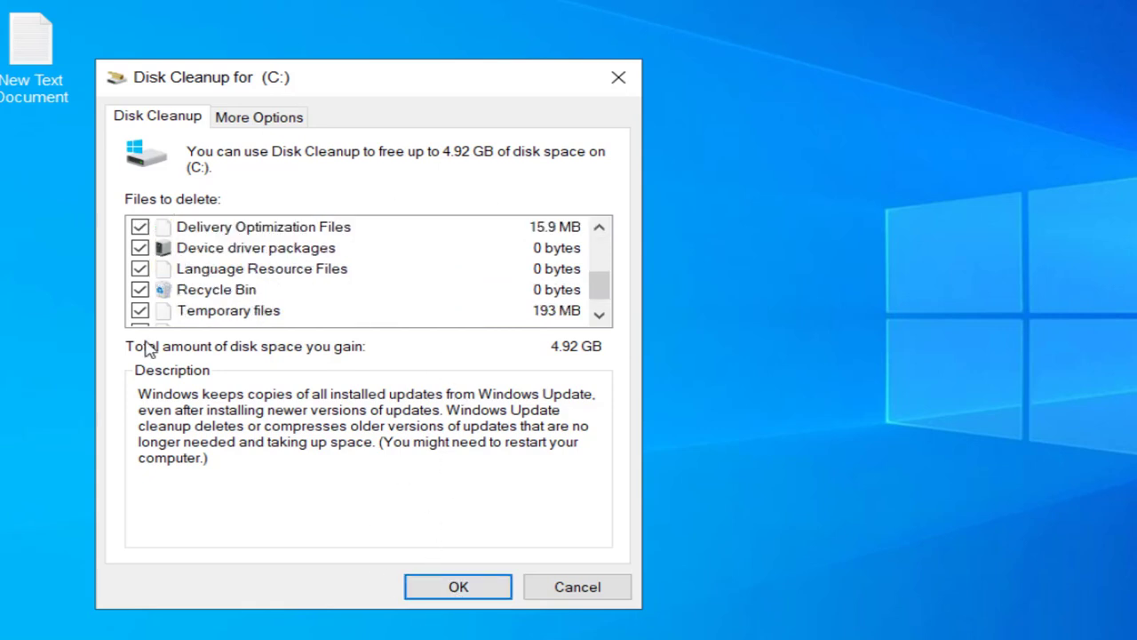
# Start the cleanup and confirm permanently deleting the 4.92 GB of selected files
pyautogui.click(457, 588)
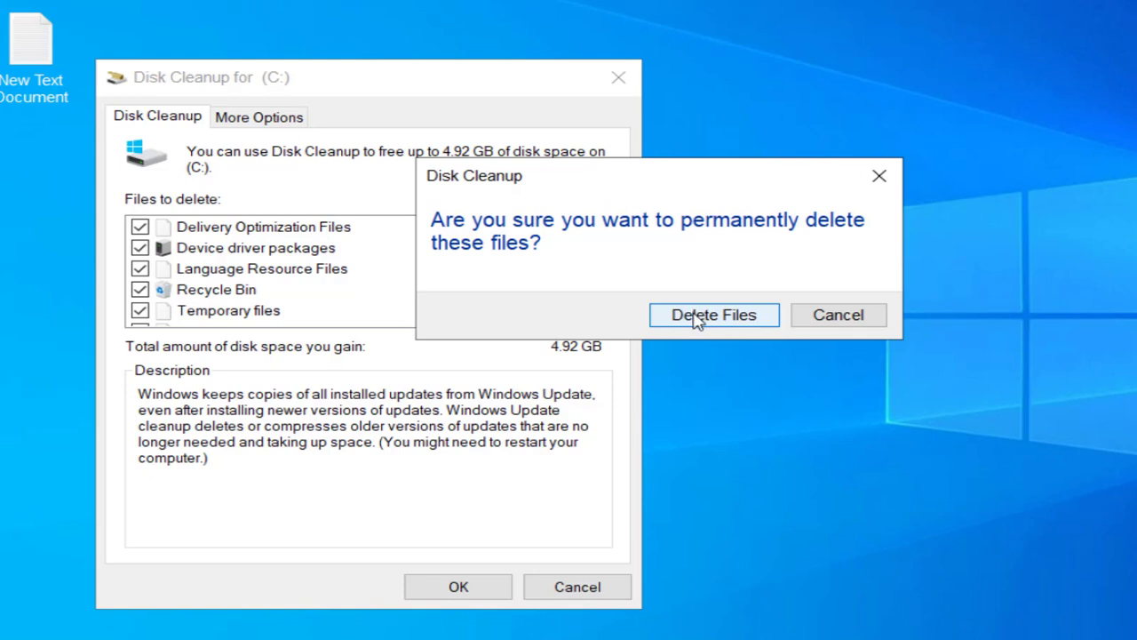
pyautogui.click(697, 316)
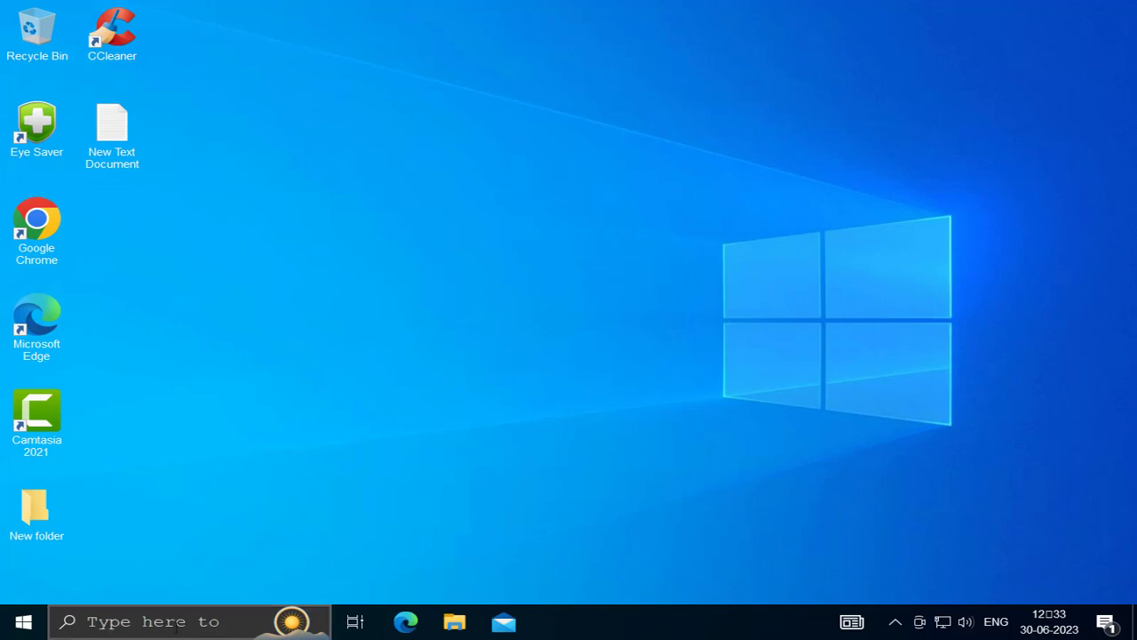
# Launch Windows Security from search and maximize its window
pyautogui.click(165, 620)
pyautogui.write('windows')
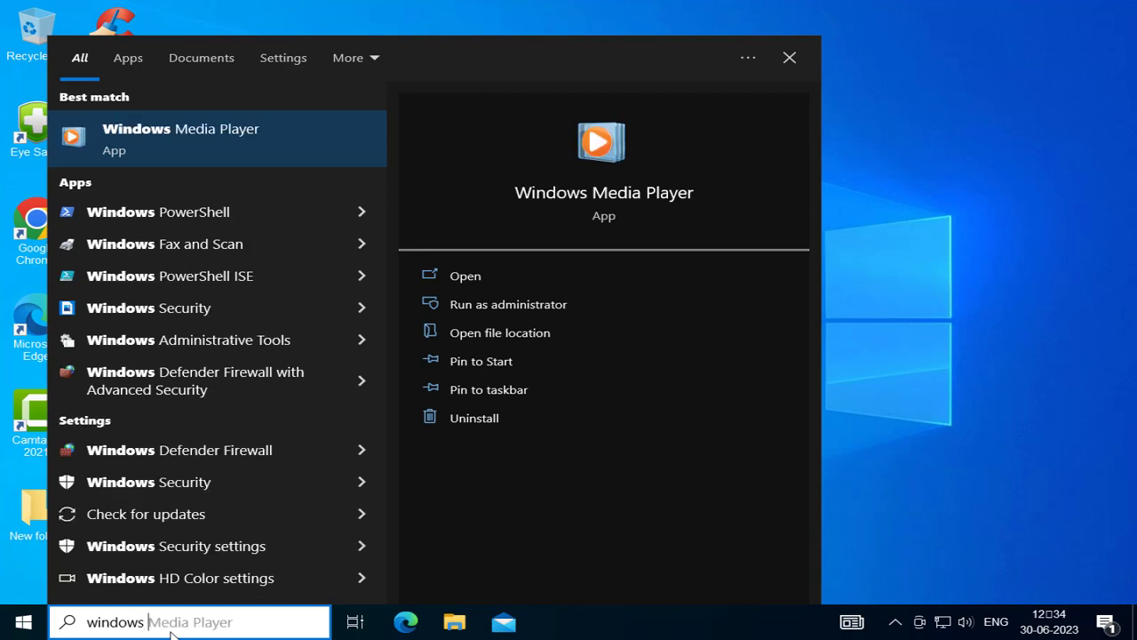
pyautogui.write(' security')
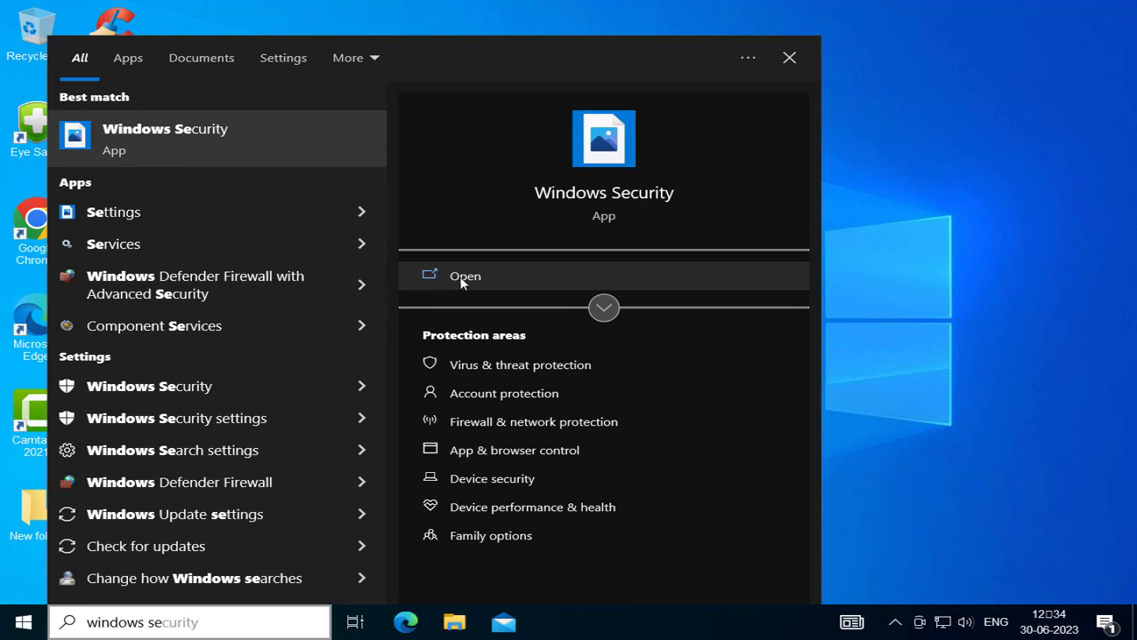
pyautogui.click(462, 276)
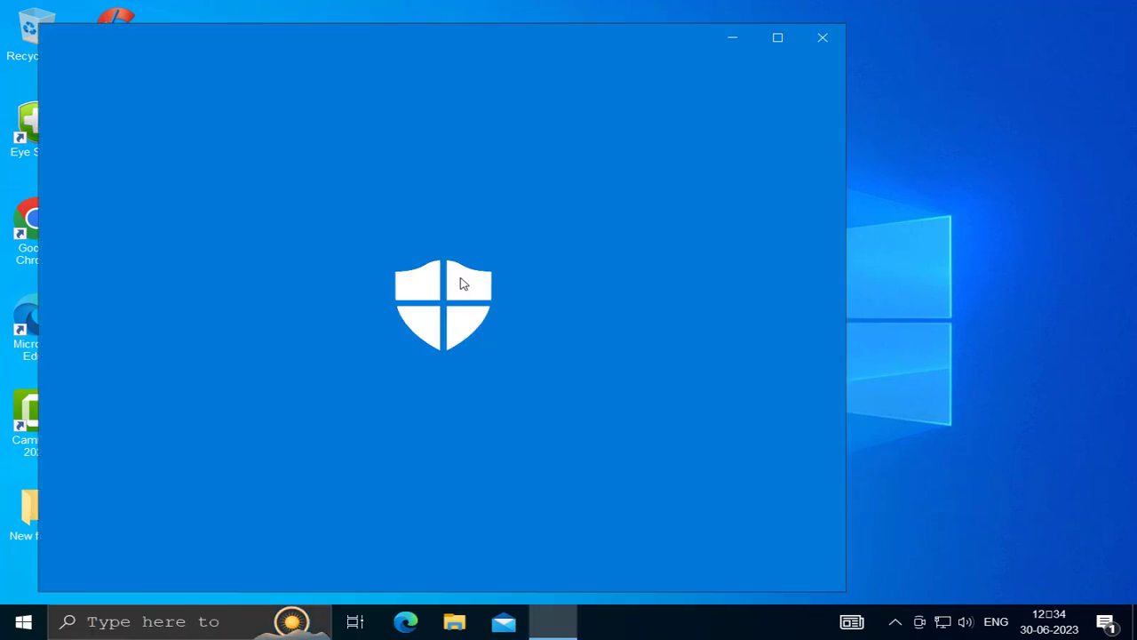
pyautogui.click(779, 51)
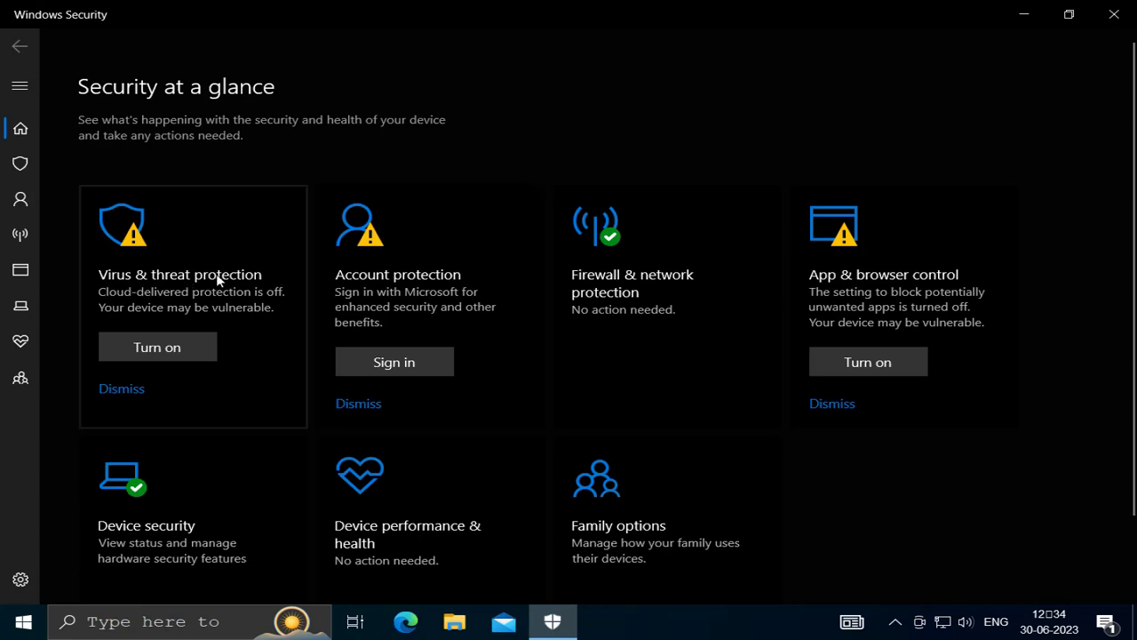
# Run a Quick scan from Virus & threat protection and minimize Windows Security
pyautogui.click(154, 286)
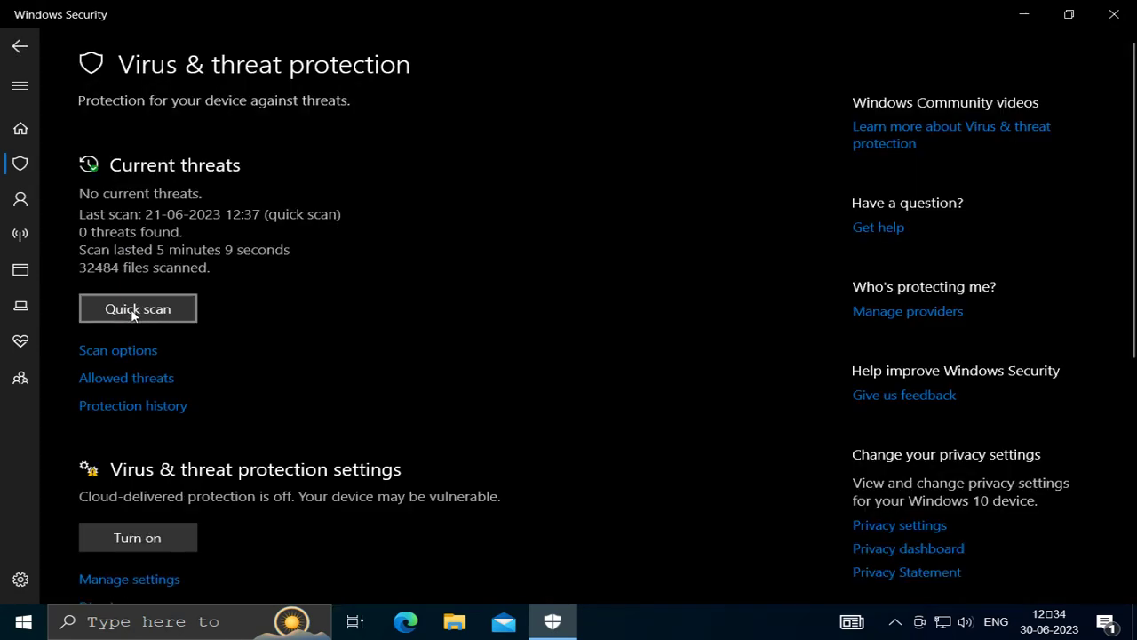
pyautogui.click(132, 313)
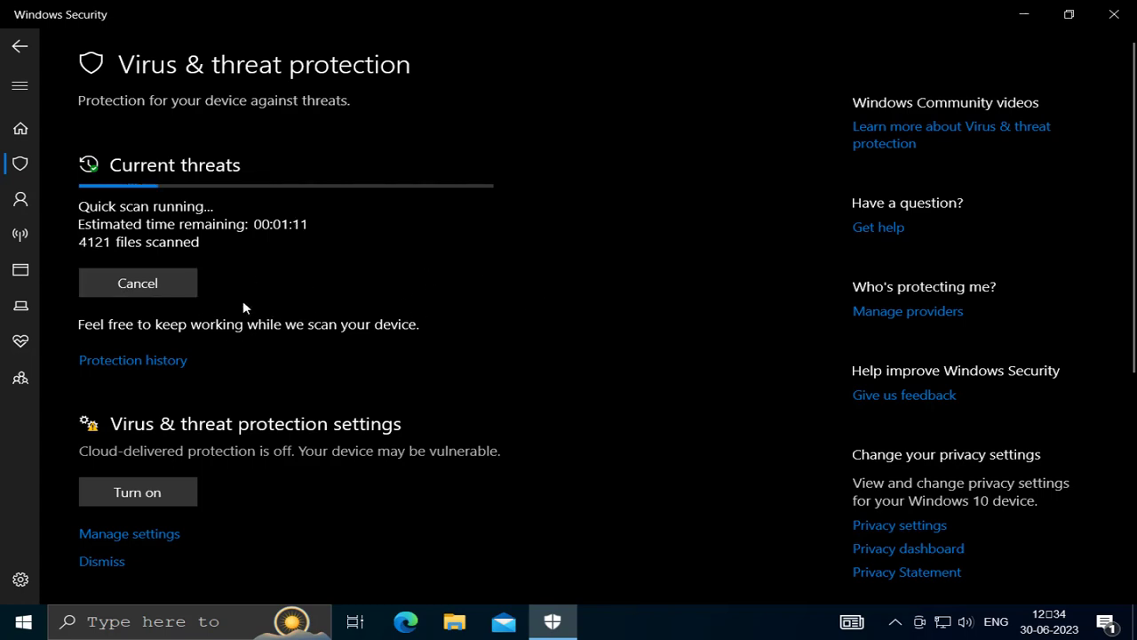
pyautogui.click(1024, 15)
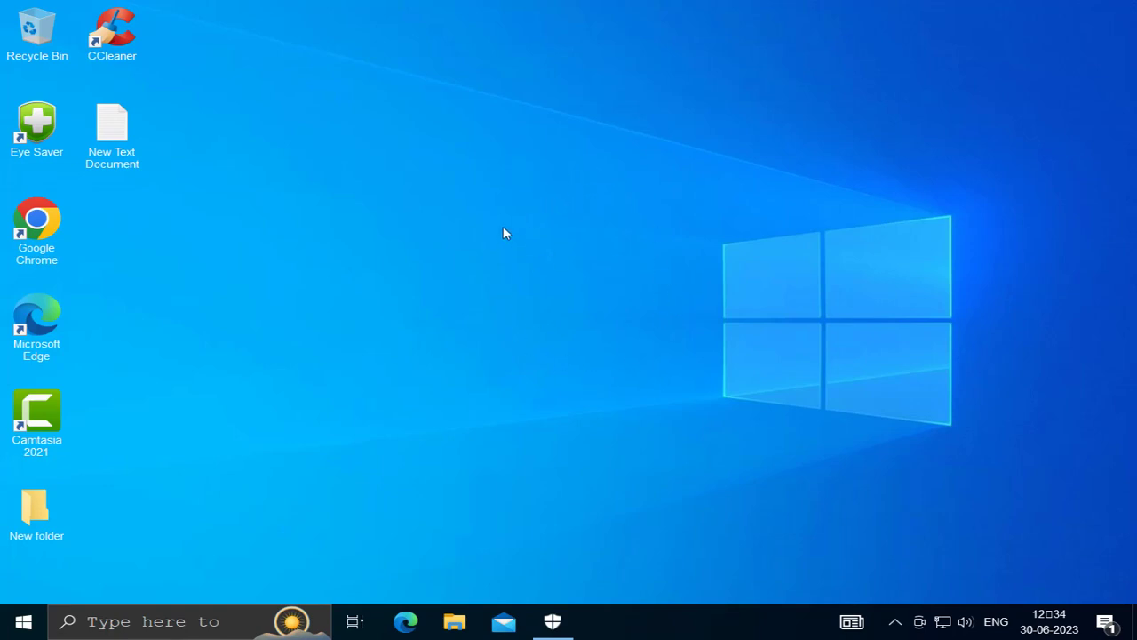
# Launch Chrome and open Extensions > Manage Extensions from its main menu
pyautogui.doubleClick(53, 232)
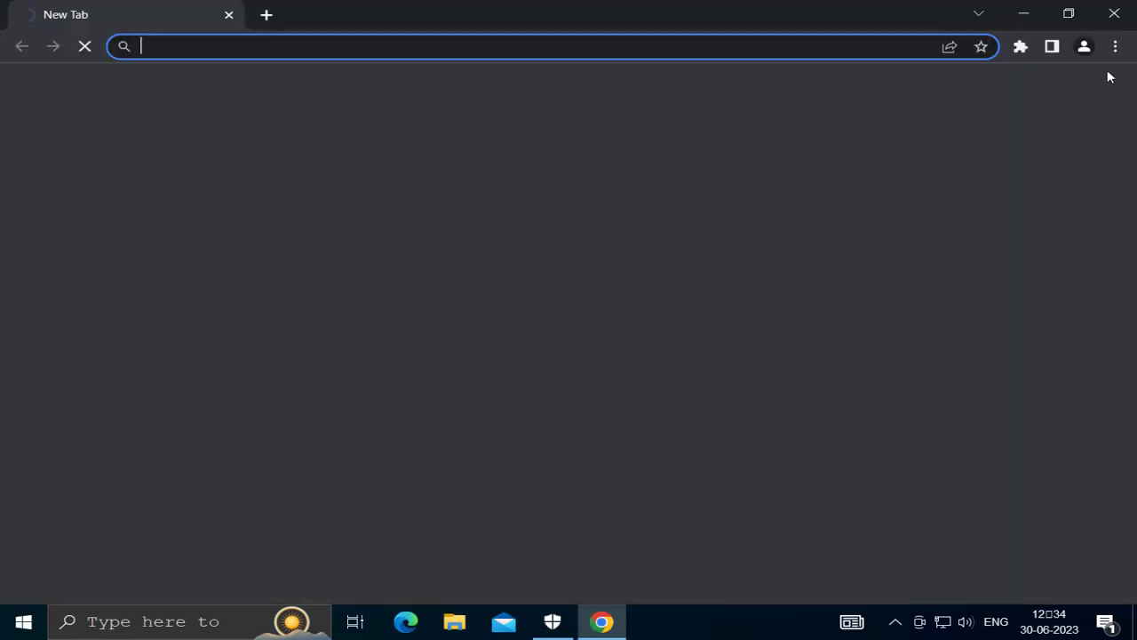
pyautogui.click(1116, 46)
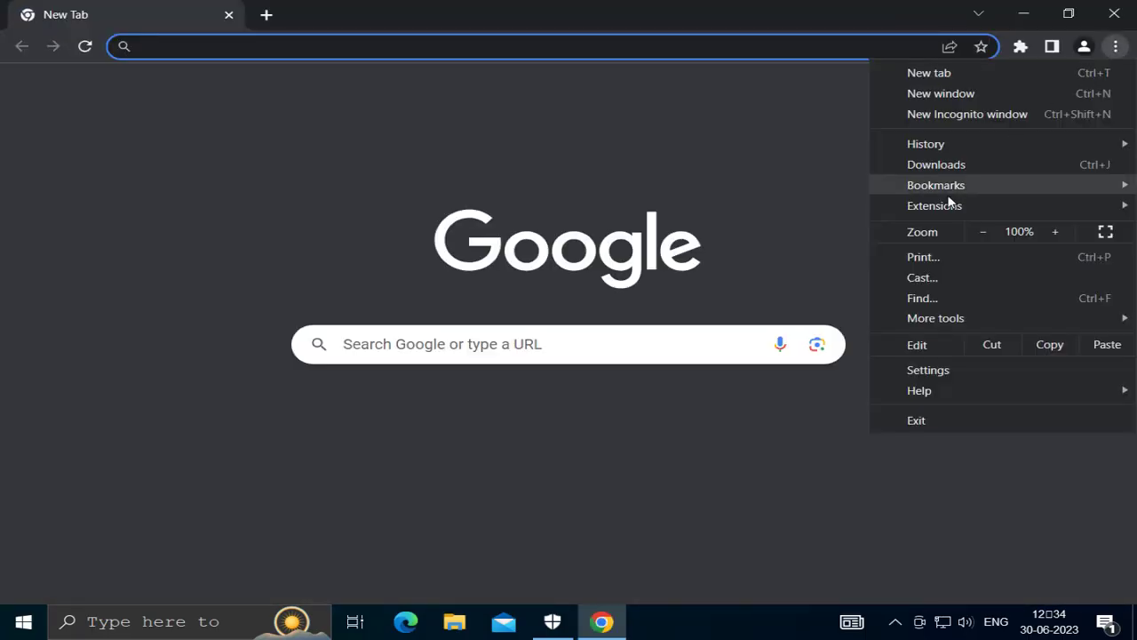
pyautogui.moveTo(934, 210)
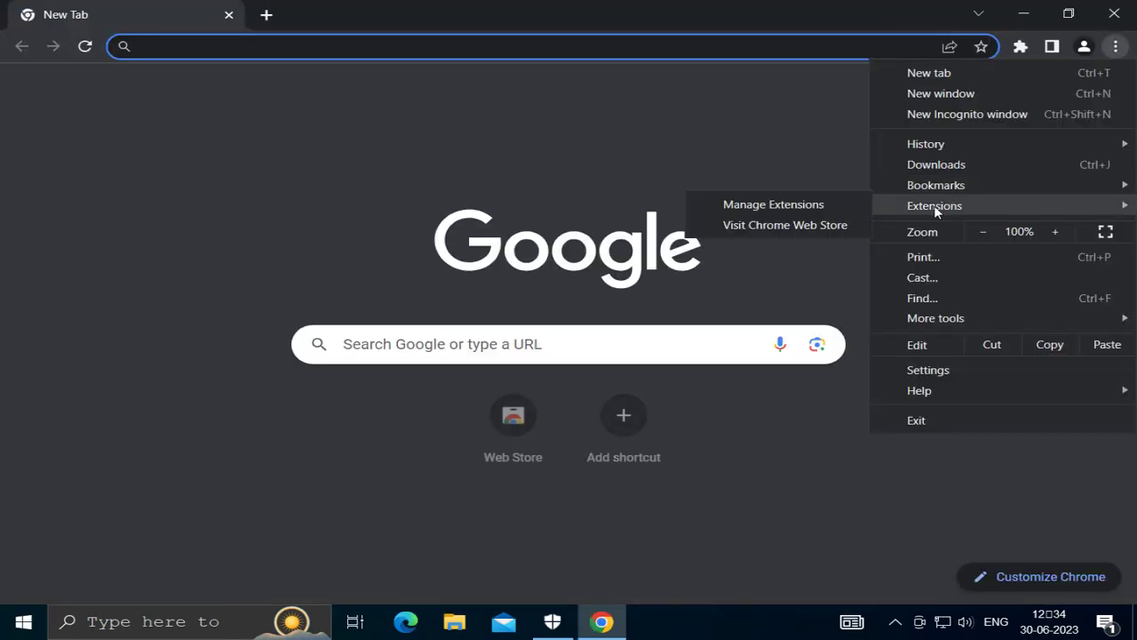
pyautogui.click(819, 206)
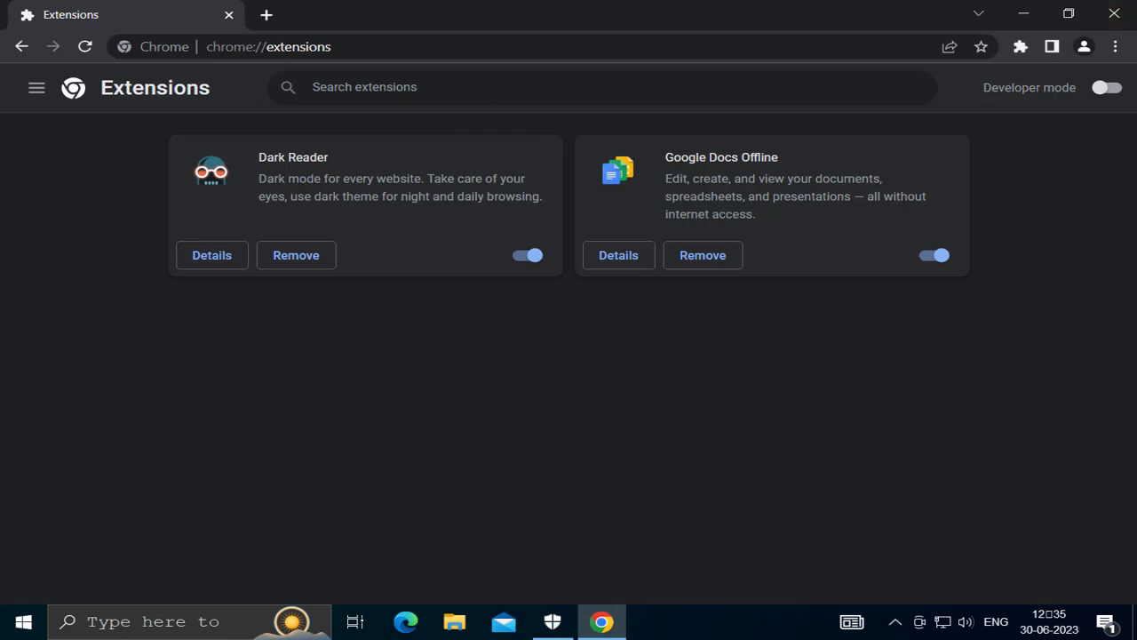
# Restore Chrome's settings to their original defaults from Settings > Reset settings
pyautogui.click(1116, 49)
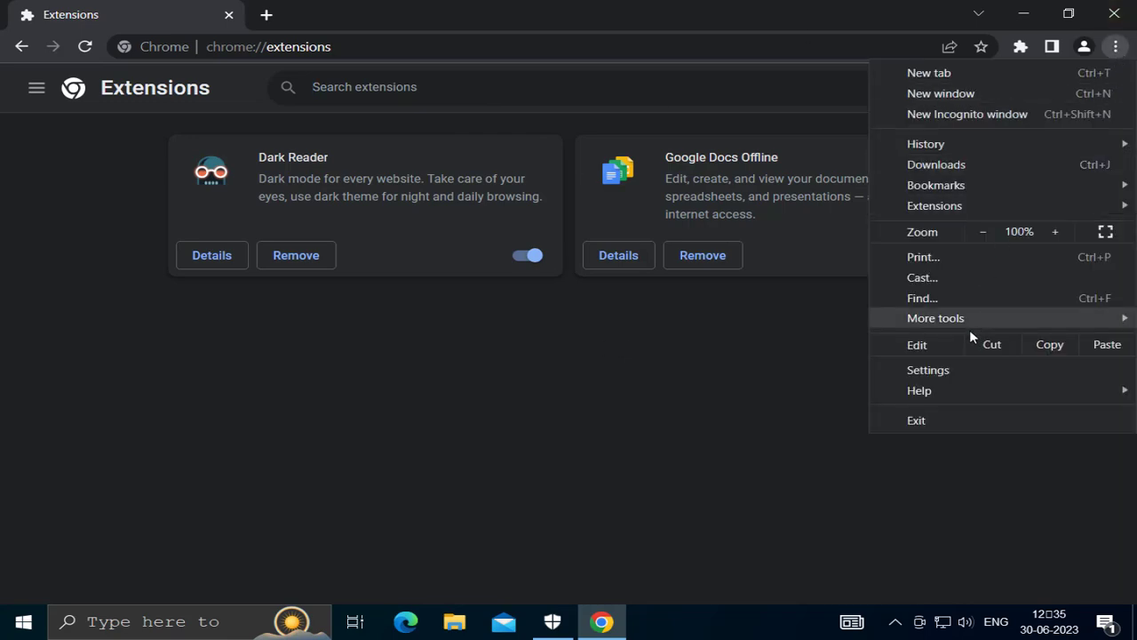
pyautogui.click(932, 372)
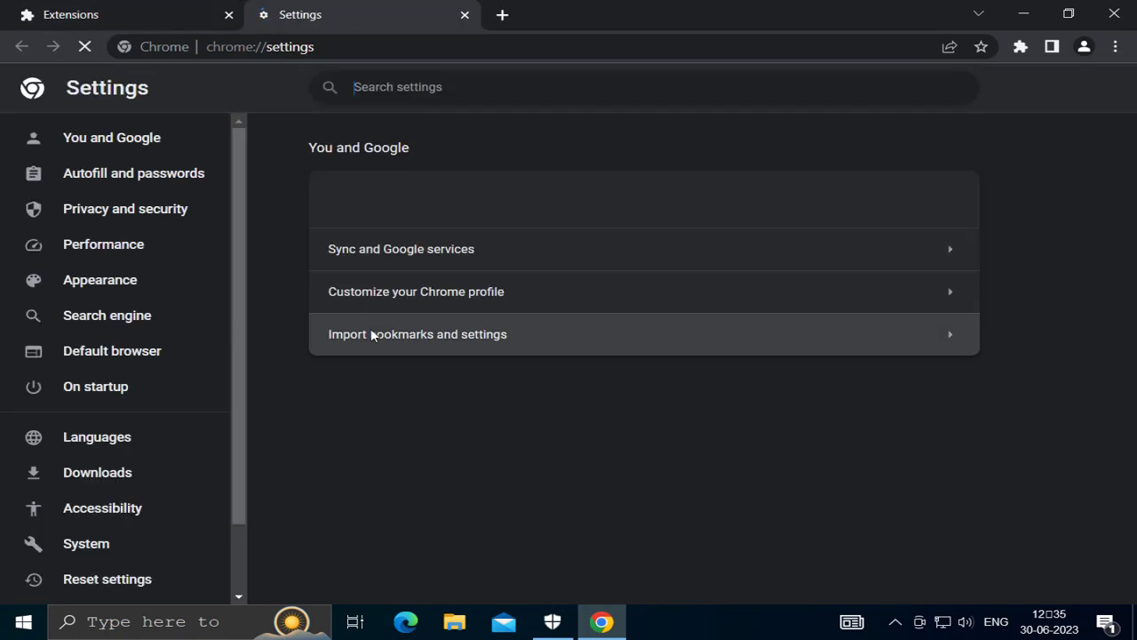
pyautogui.scroll(-2, 114, 449)
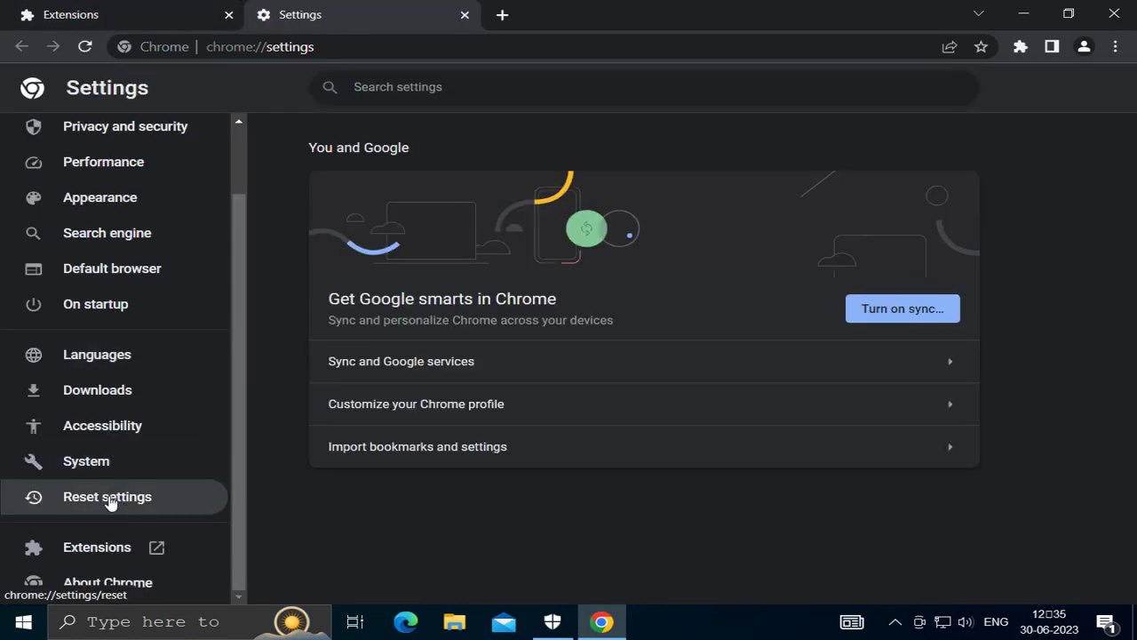
pyautogui.click(123, 500)
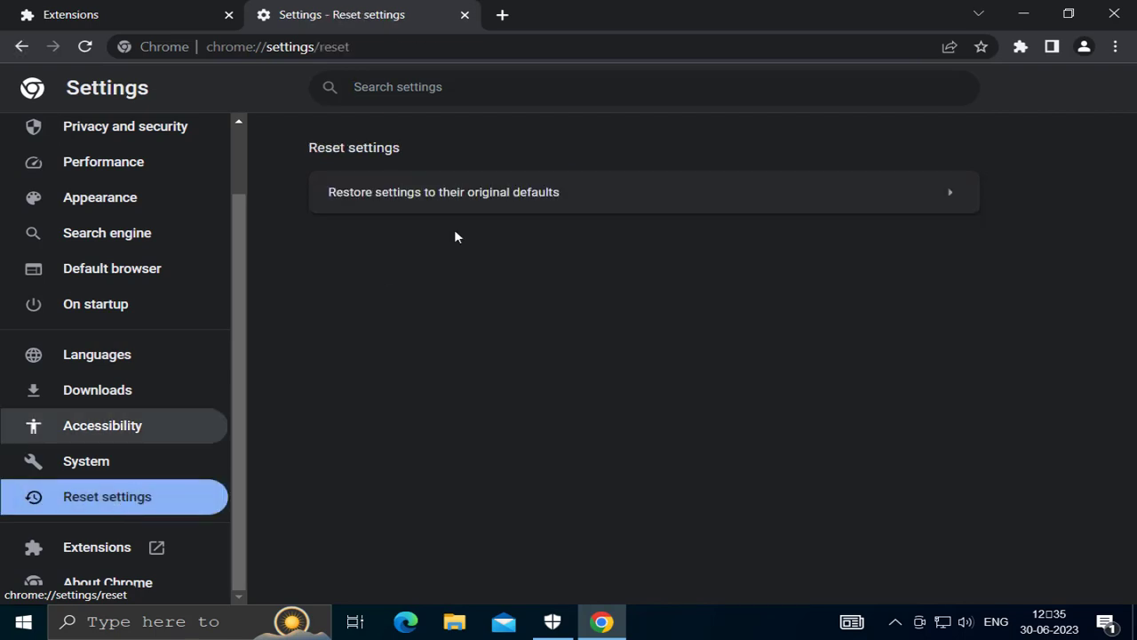
pyautogui.click(536, 210)
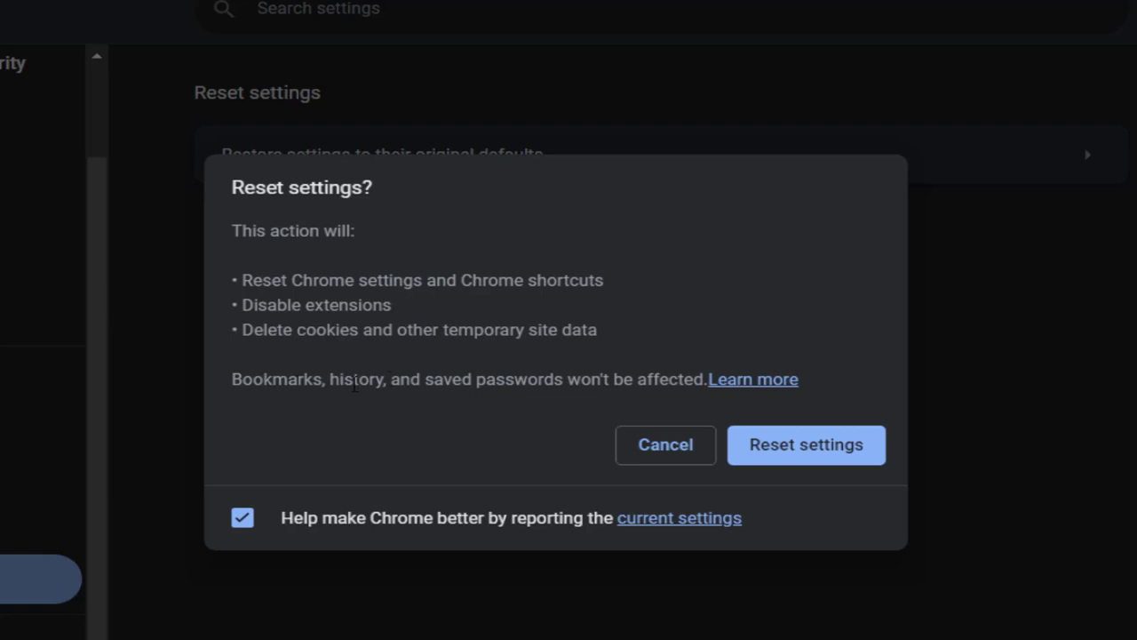
pyautogui.moveTo(393, 379); pyautogui.dragTo(545, 380)
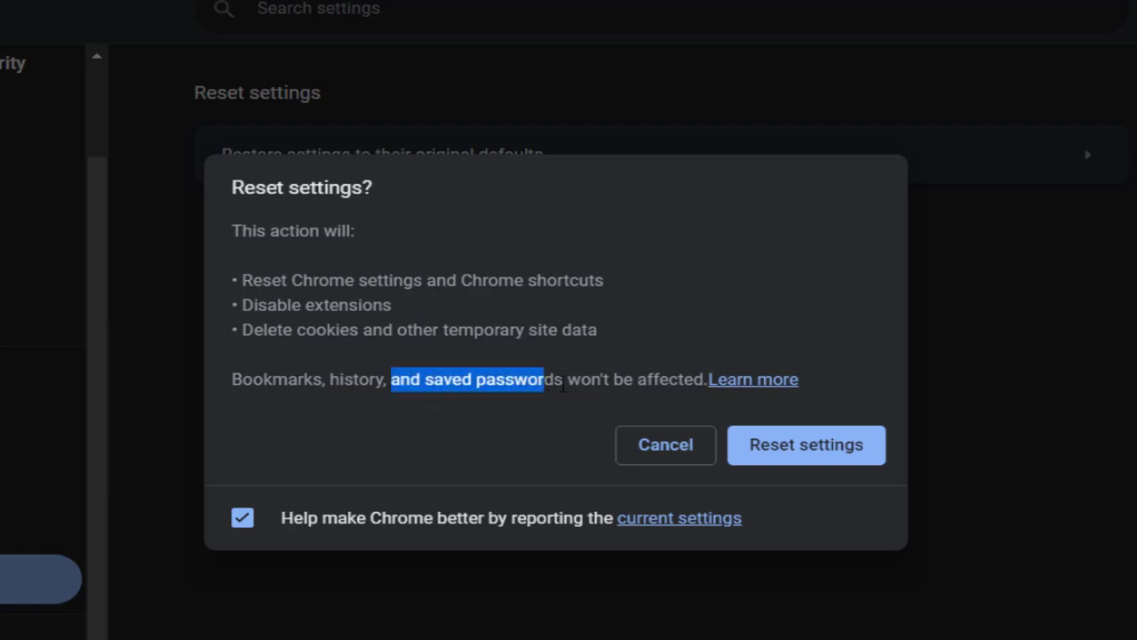
pyautogui.click(601, 382)
pyautogui.click(795, 462)
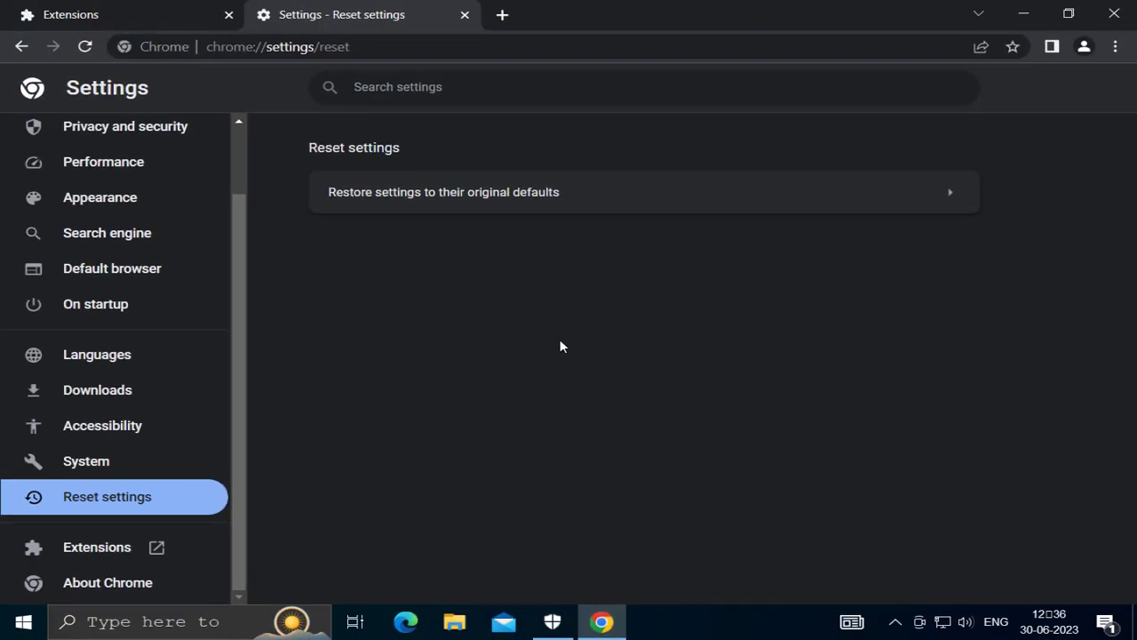
# Close Chrome and launch Edge, declining its recommended browser settings prompt
pyautogui.click(1112, 11)
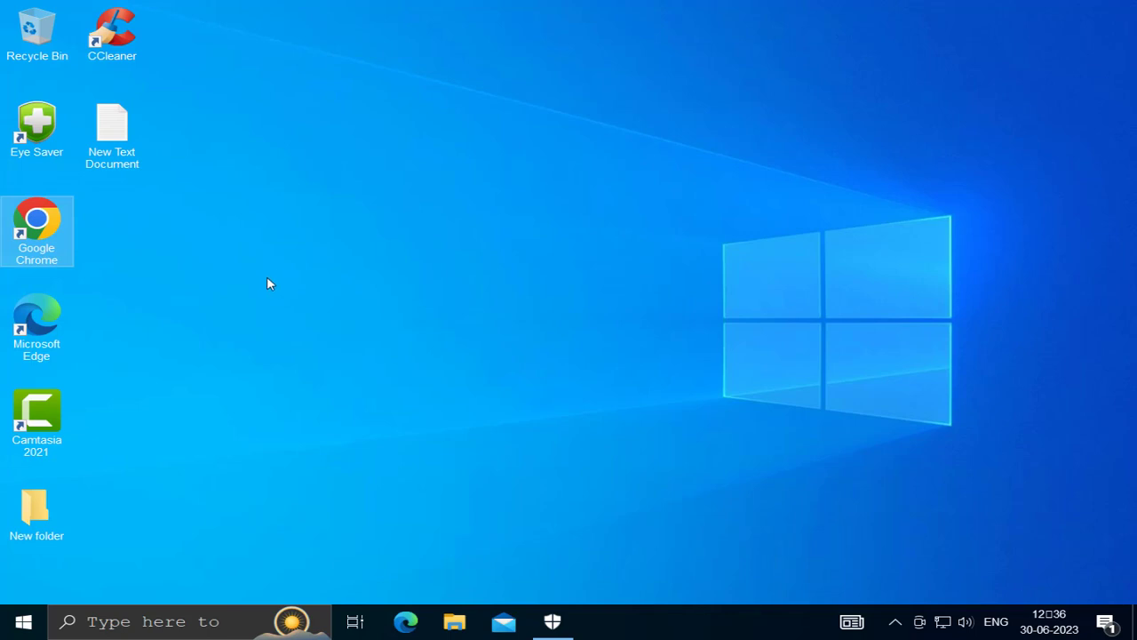
pyautogui.click(43, 334)
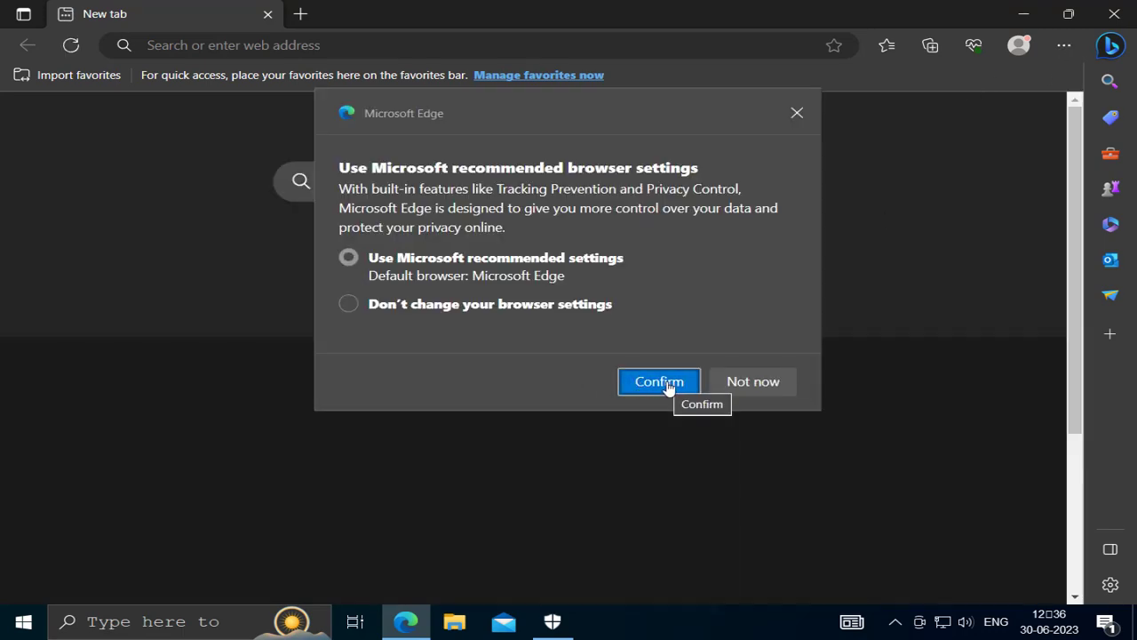
pyautogui.click(737, 384)
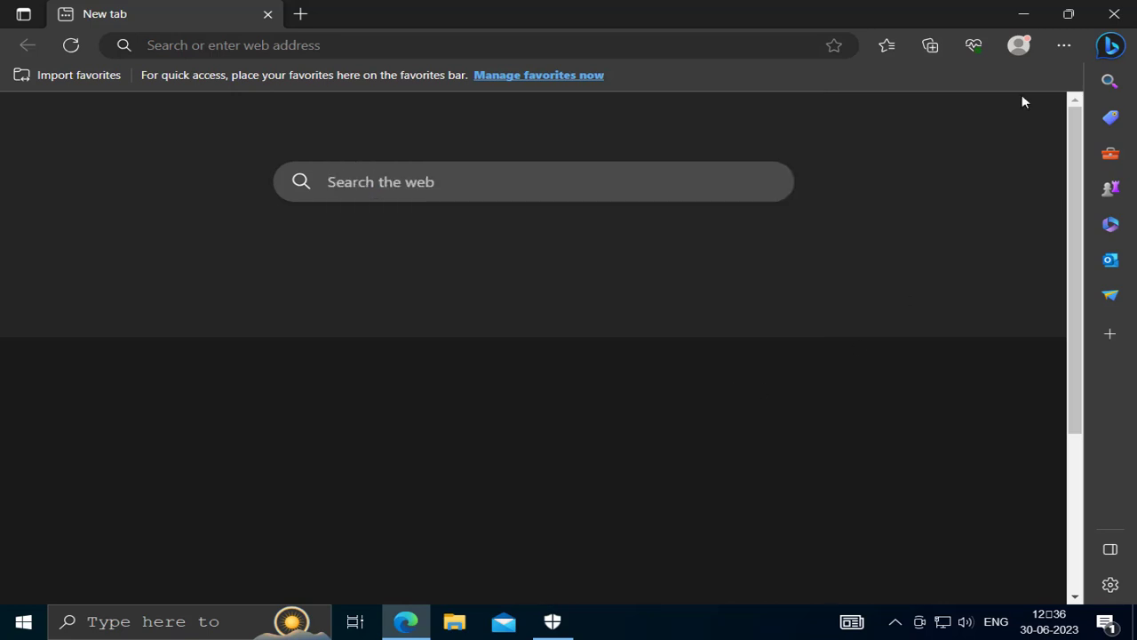
# Open Edge's full Extensions management page, showing no extensions installed
pyautogui.click(1064, 46)
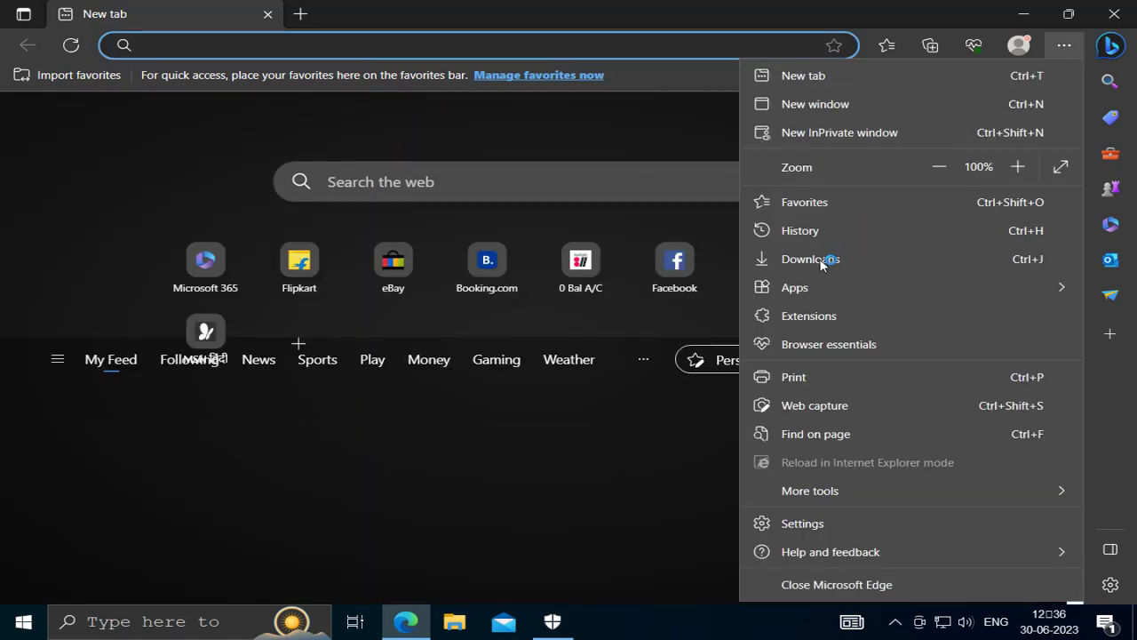
pyautogui.click(813, 316)
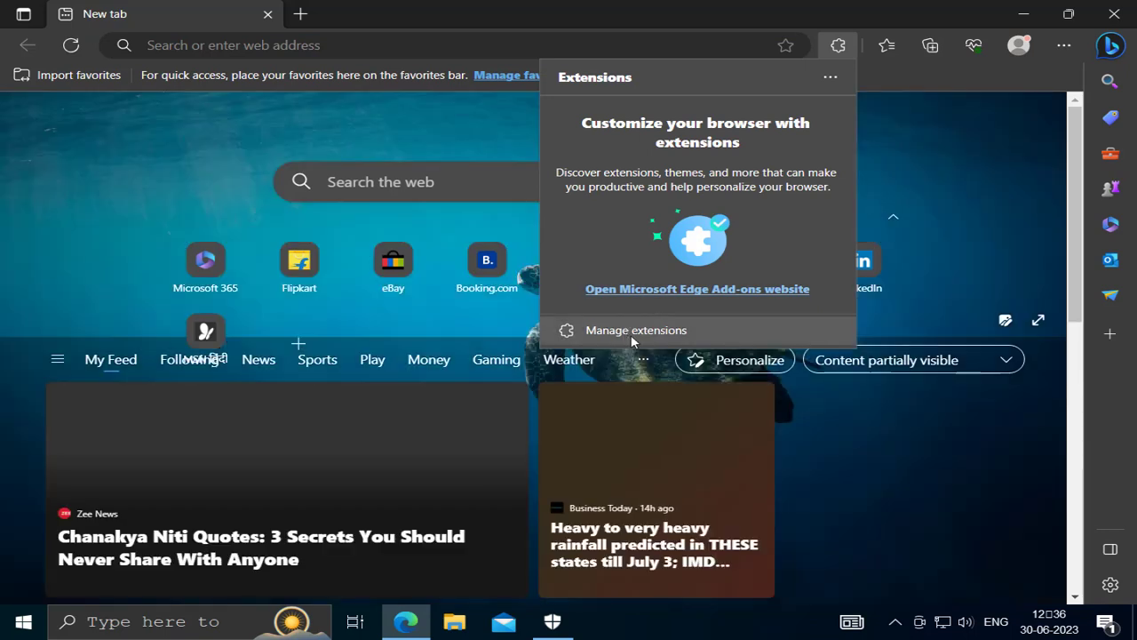
pyautogui.click(631, 336)
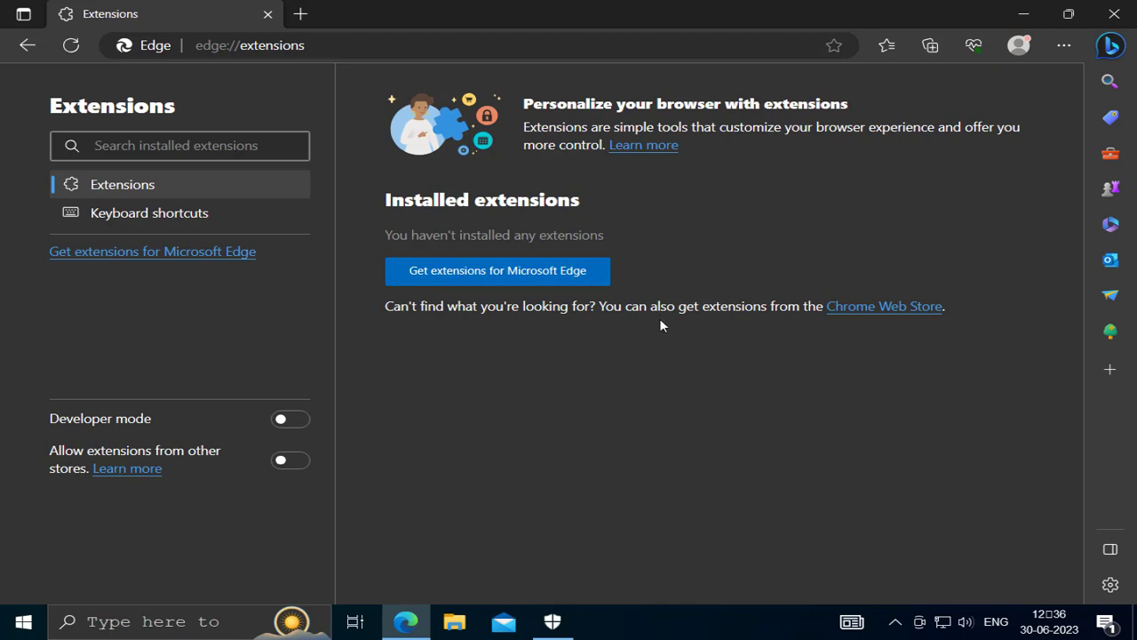
# Restore Edge's settings to default values via Settings > Reset settings, then close Edge
pyautogui.click(1066, 48)
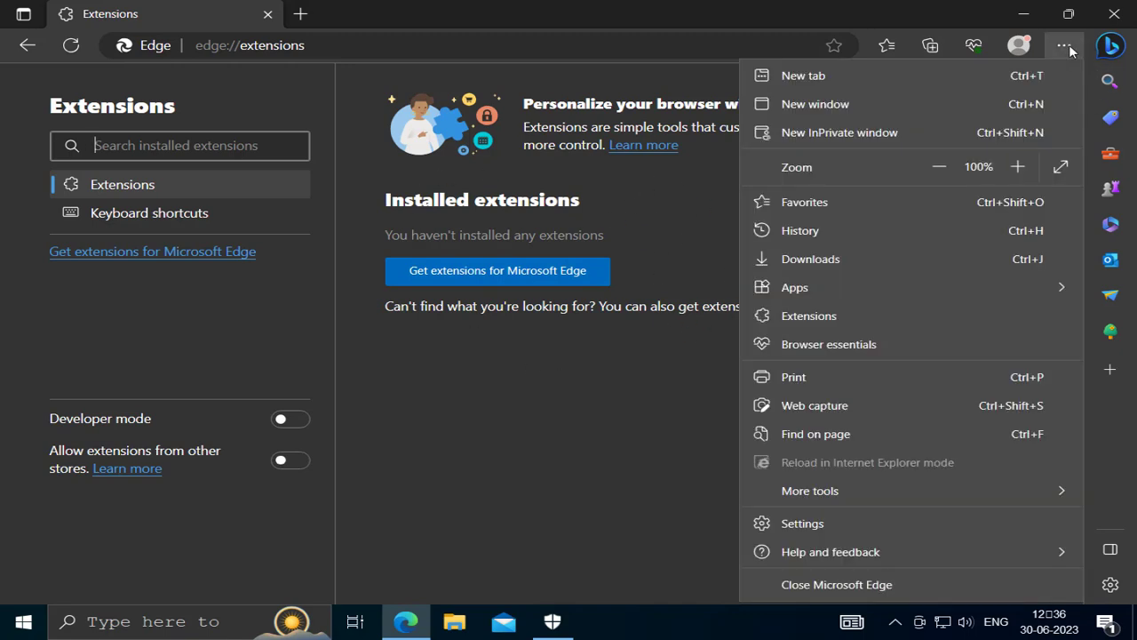
pyautogui.click(802, 524)
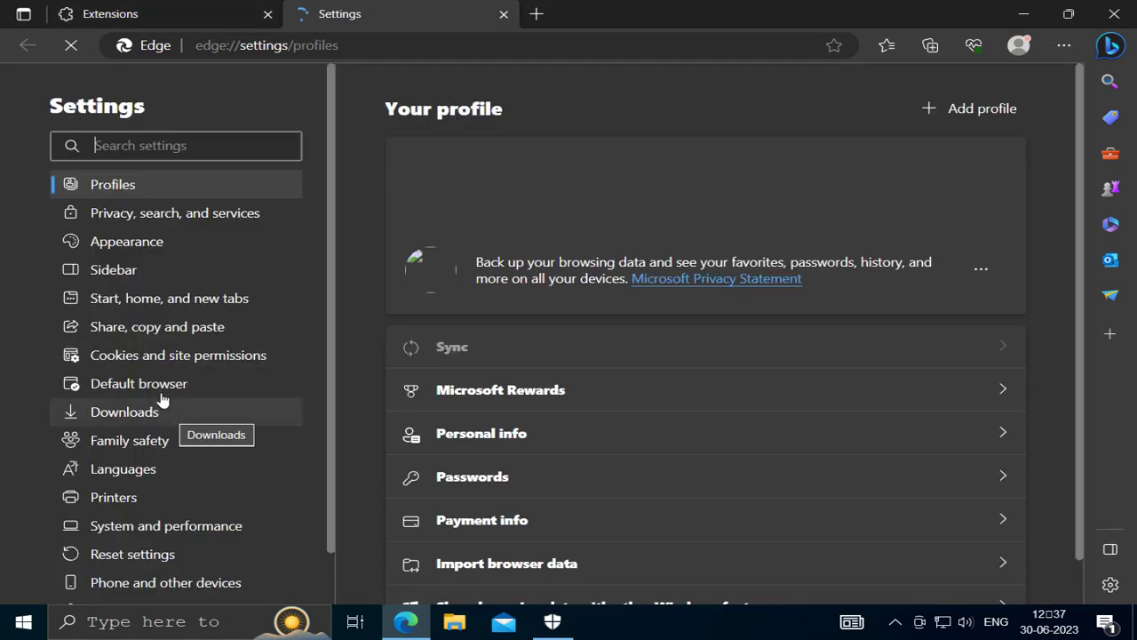
pyautogui.click(135, 554)
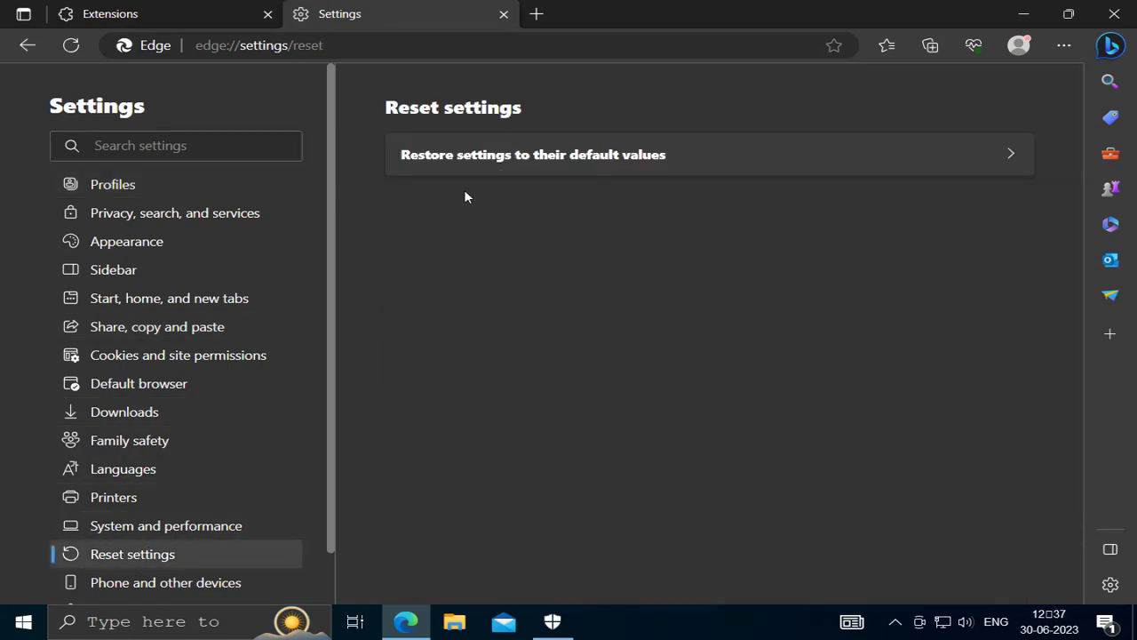
pyautogui.click(671, 162)
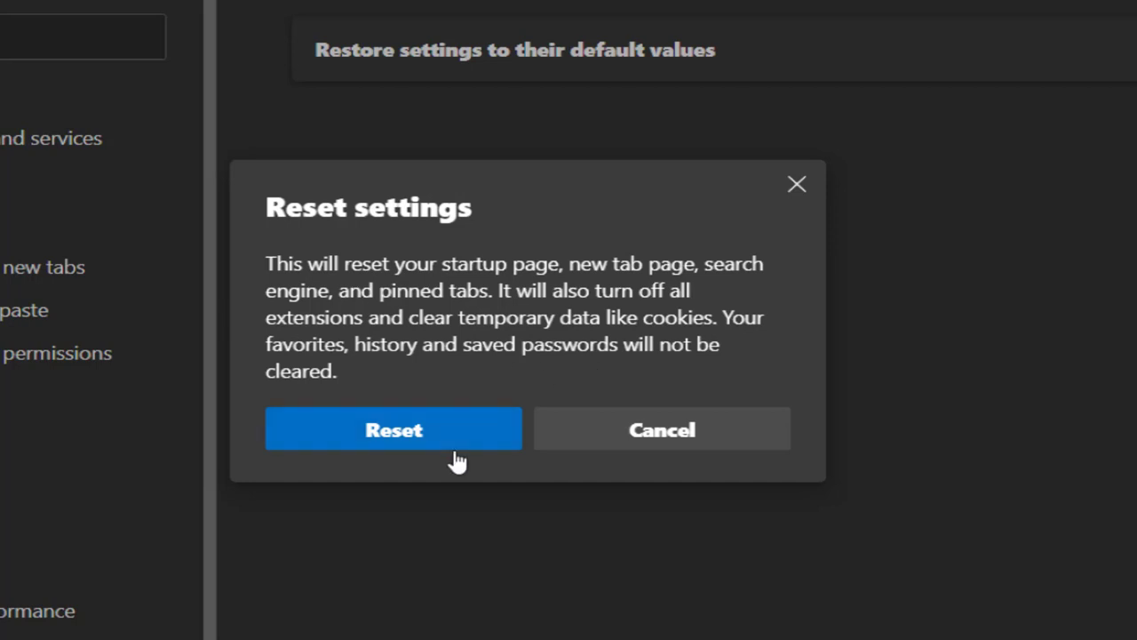
pyautogui.click(394, 433)
pyautogui.click(412, 440)
pyautogui.click(412, 441)
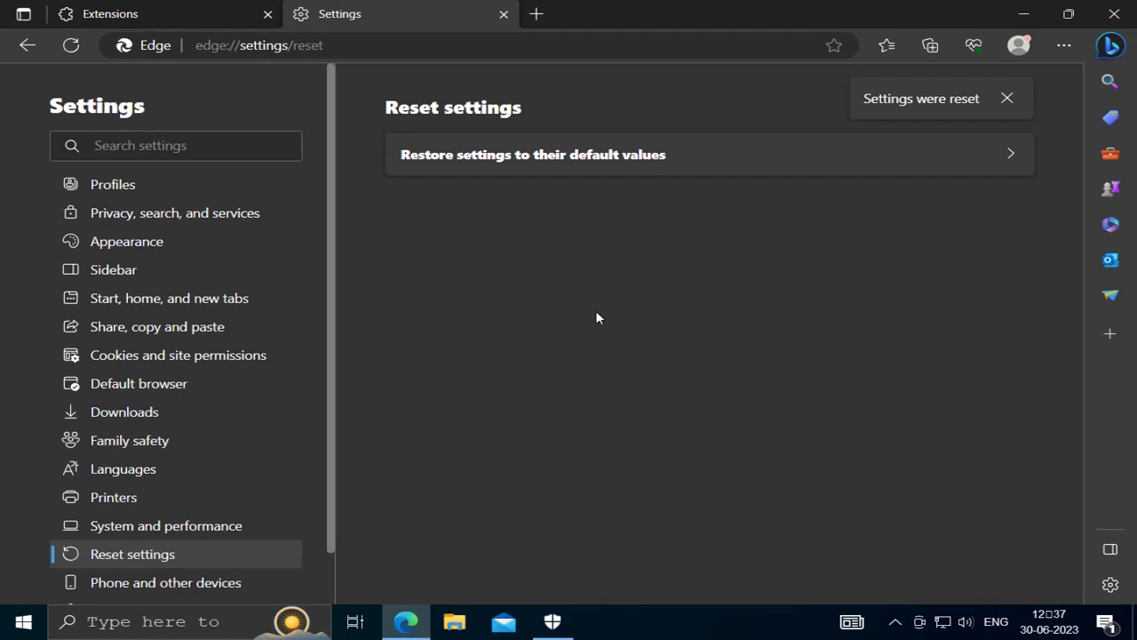
pyautogui.click(1113, 15)
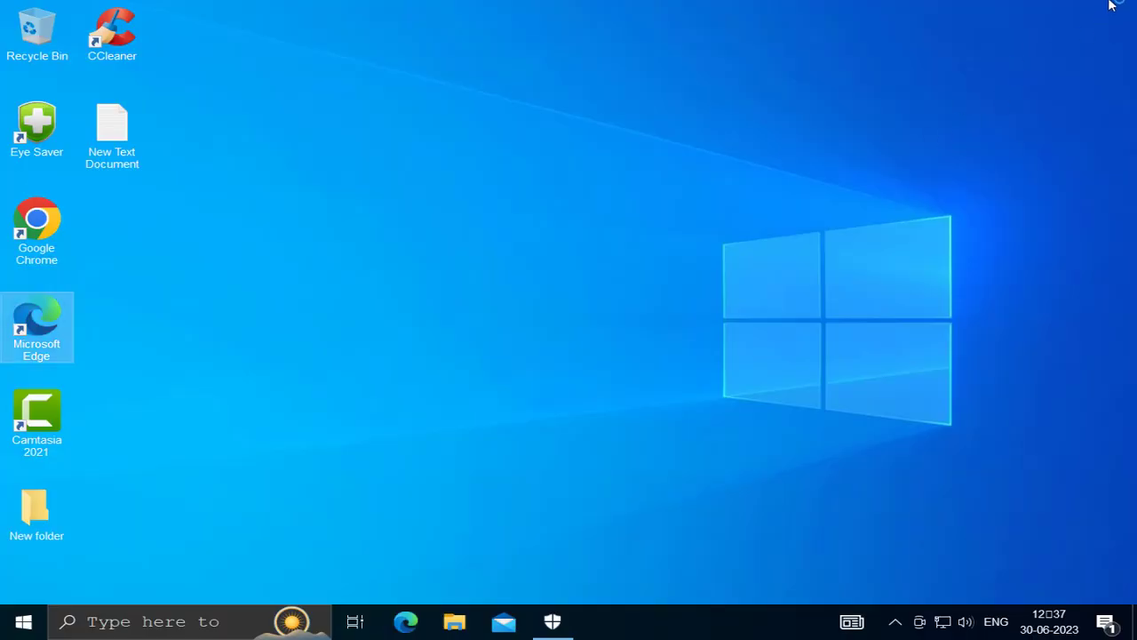
# Run Check for updates in Windows Update settings, then minimize the Settings window
pyautogui.click(134, 621)
pyautogui.write('wind')
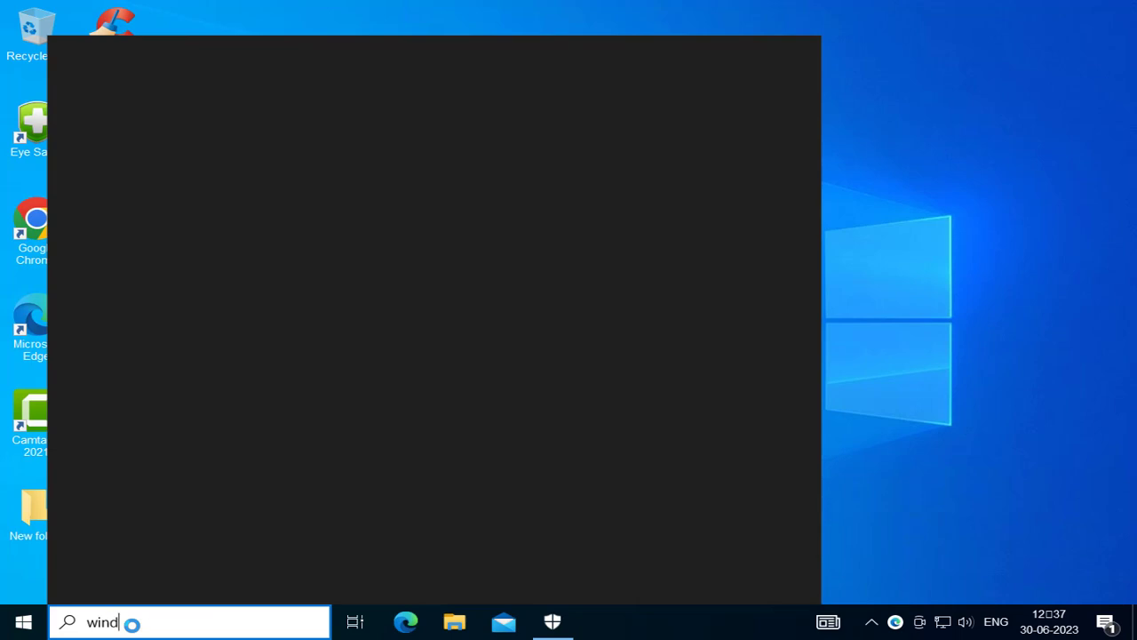
pyautogui.write('ows up')
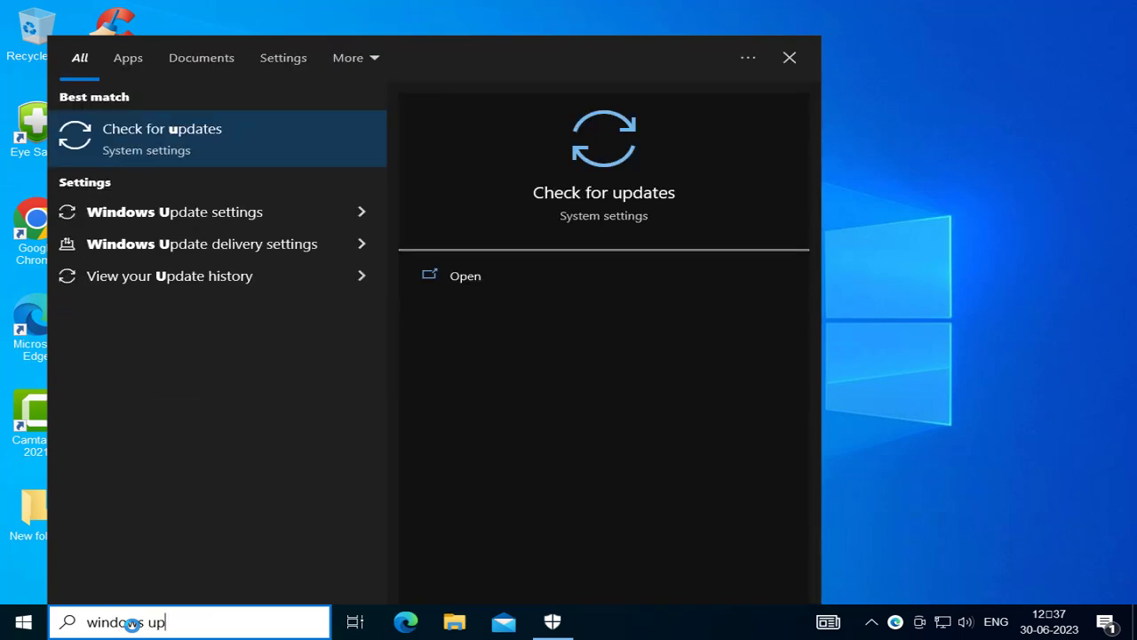
pyautogui.click(498, 279)
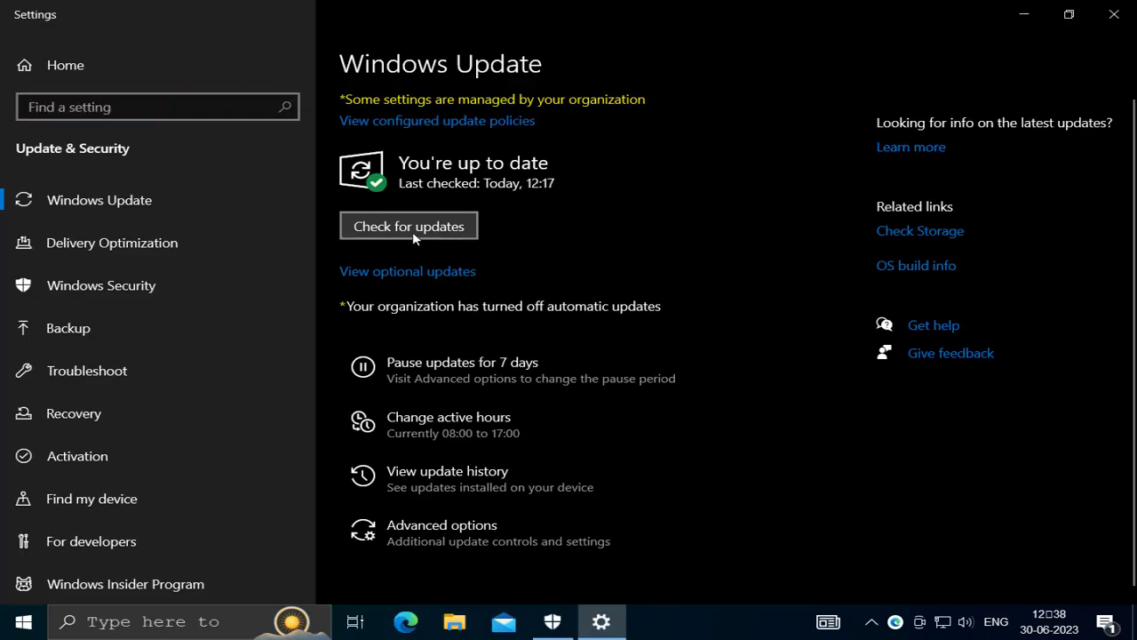
pyautogui.click(411, 235)
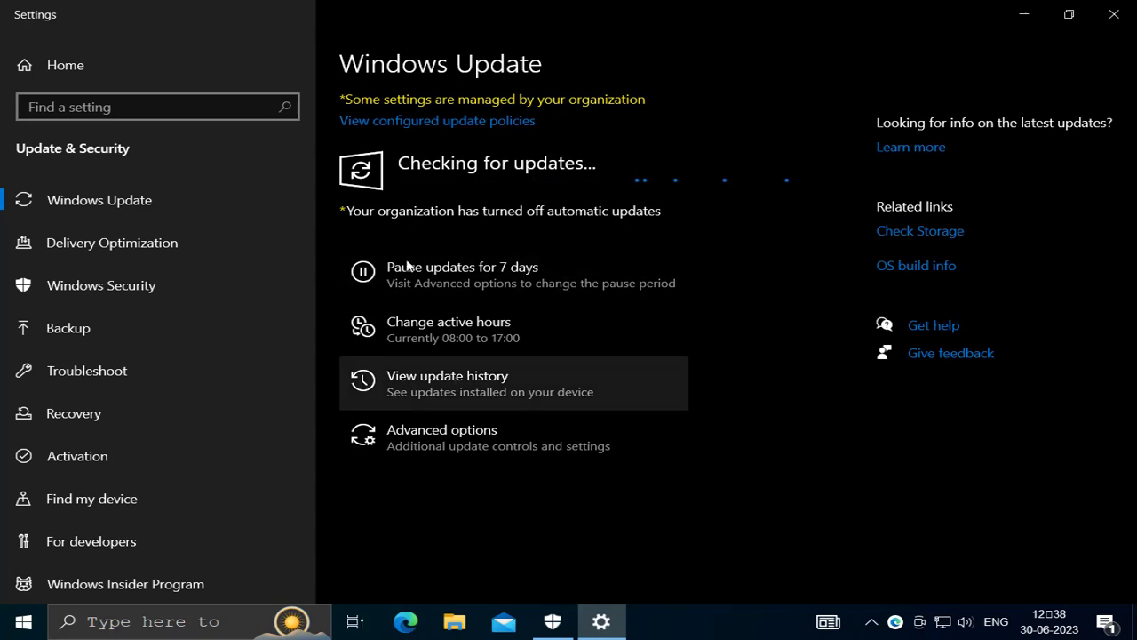
pyautogui.click(1022, 15)
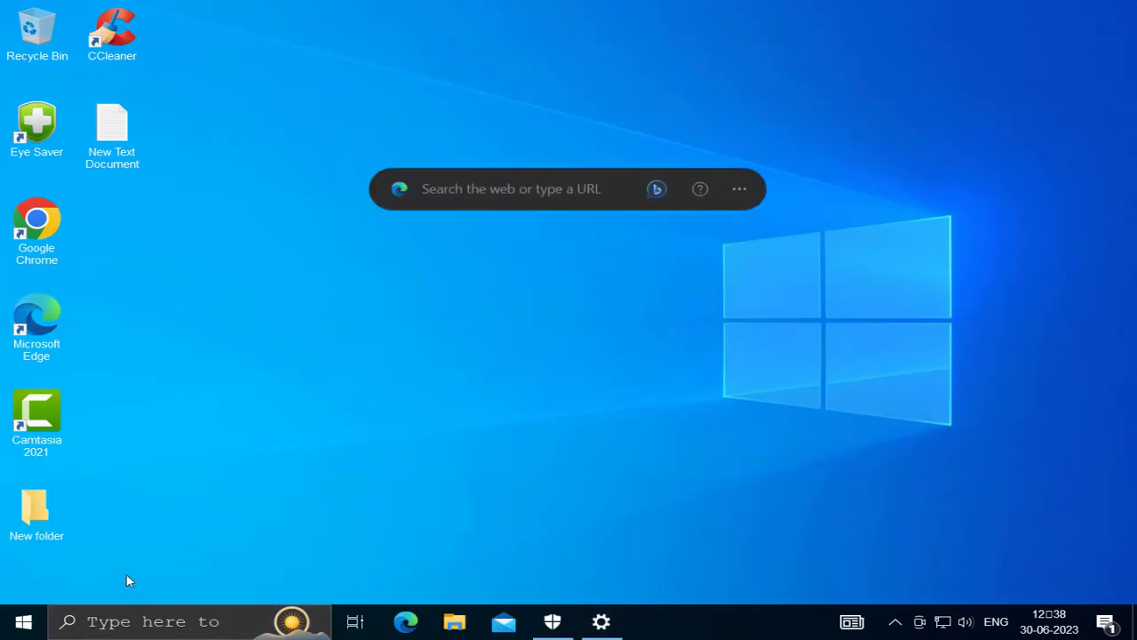
pyautogui.click(34, 628)
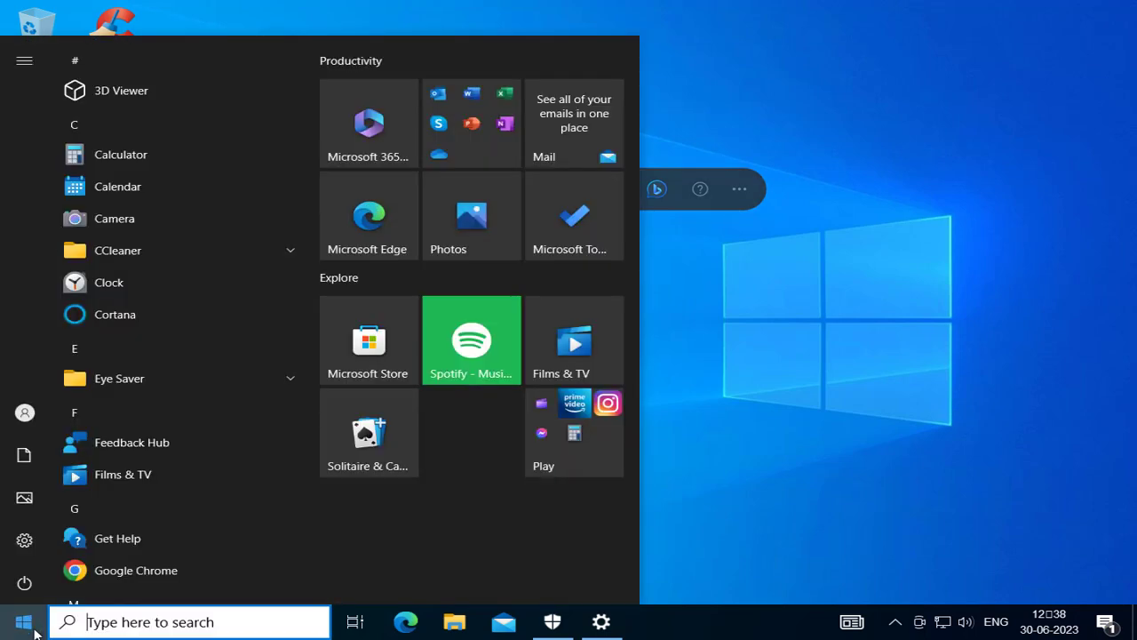
pyautogui.click(29, 626)
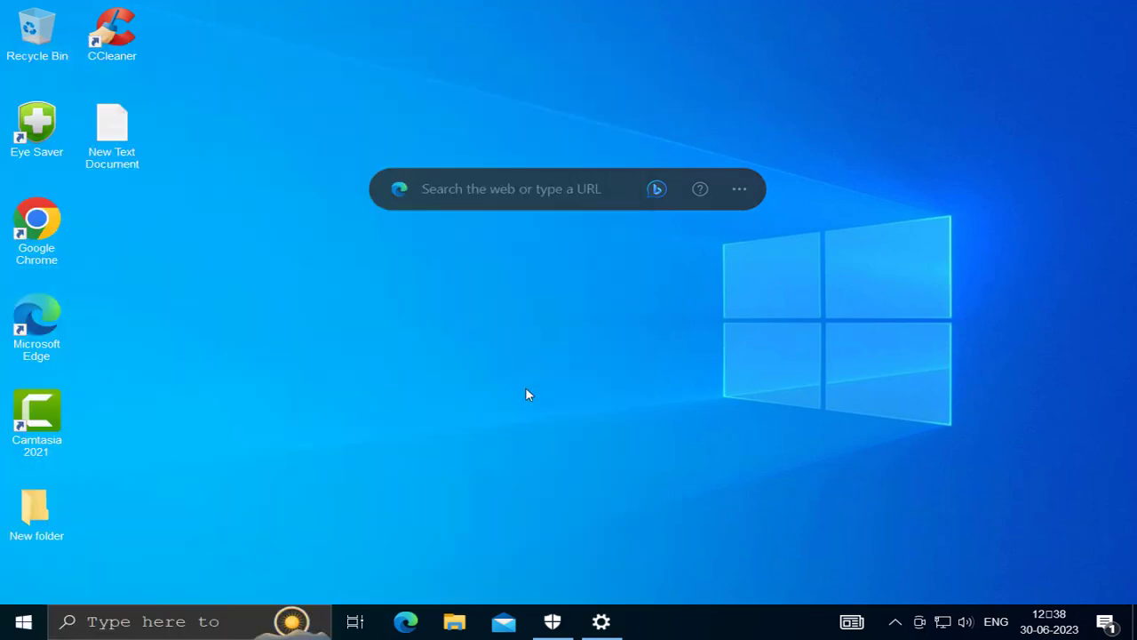